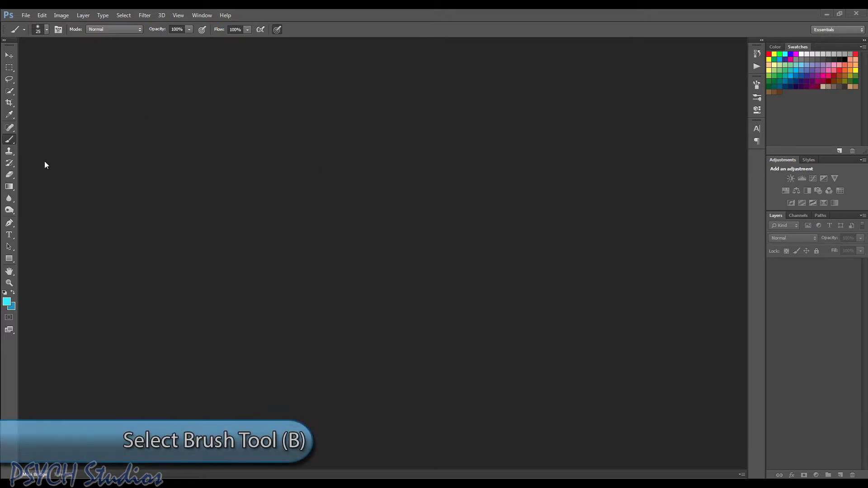
{"action": "left_click", "coordinate": [47, 31]}
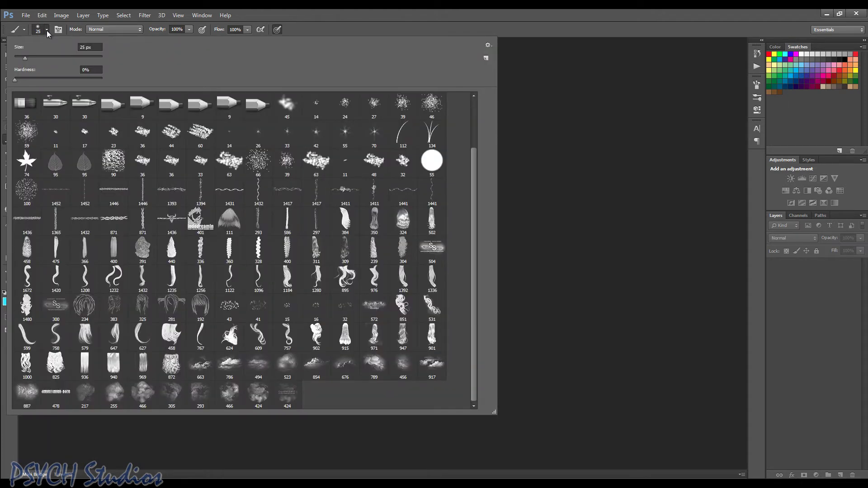
{"action": "left_click", "coordinate": [488, 46]}
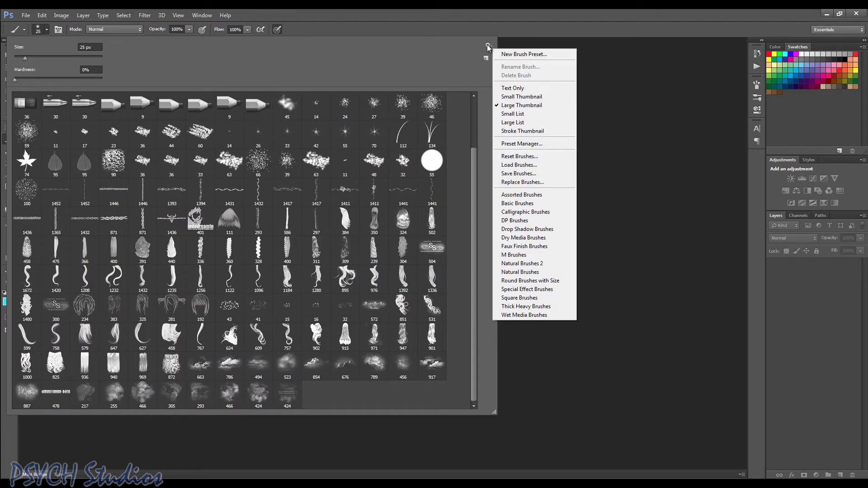
{"action": "left_click", "coordinate": [523, 166]}
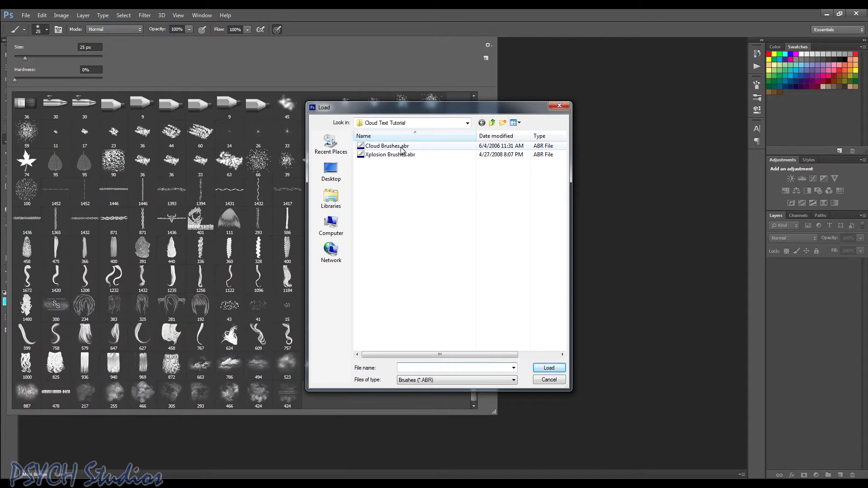
{"action": "left_click", "coordinate": [378, 149]}
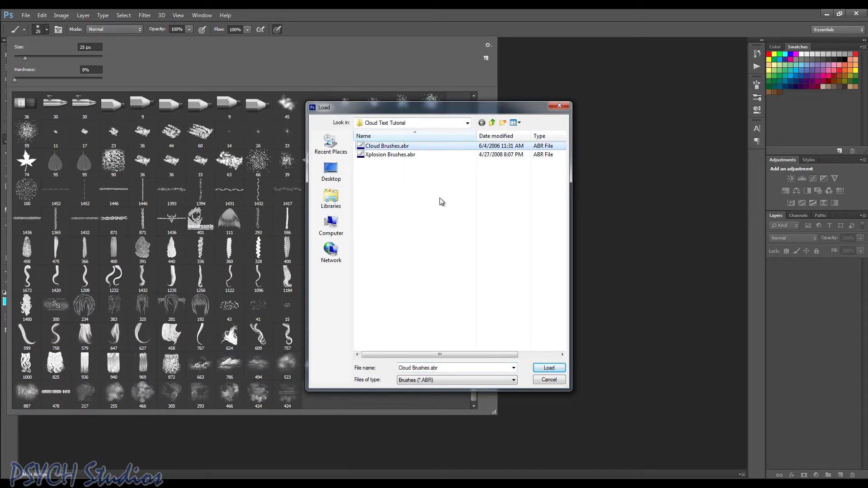
{"action": "left_click", "coordinate": [560, 107]}
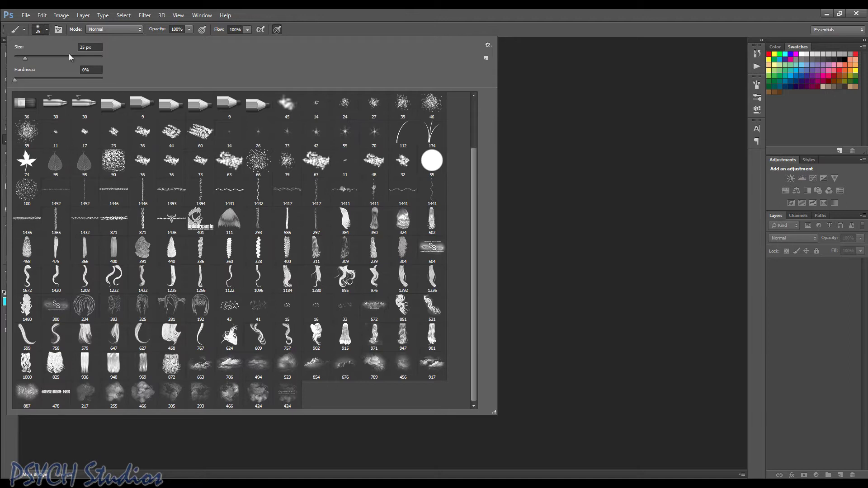
{"action": "left_click", "coordinate": [47, 30]}
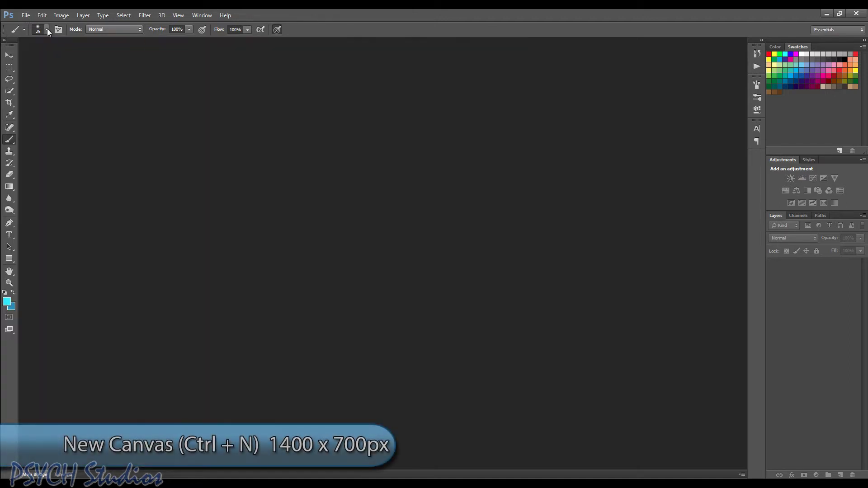
Create a new white 1400 × 700 px document from File > New
{"action": "left_click", "coordinate": [26, 15]}
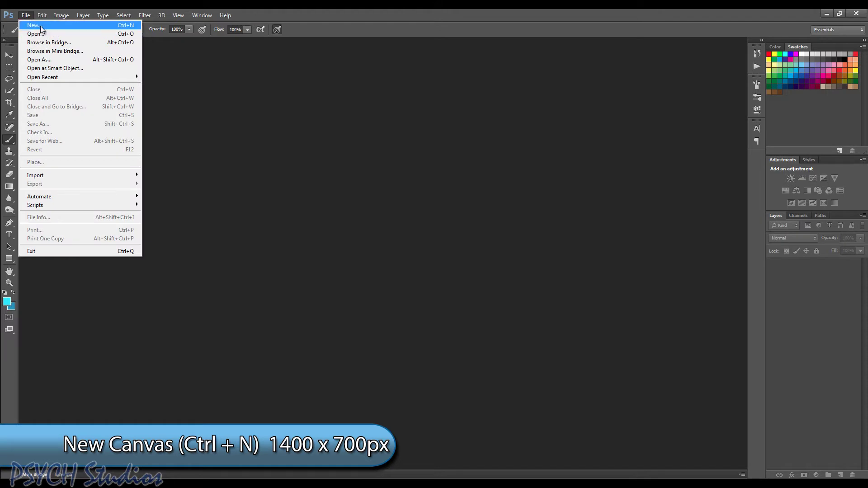
{"action": "left_click", "coordinate": [42, 26]}
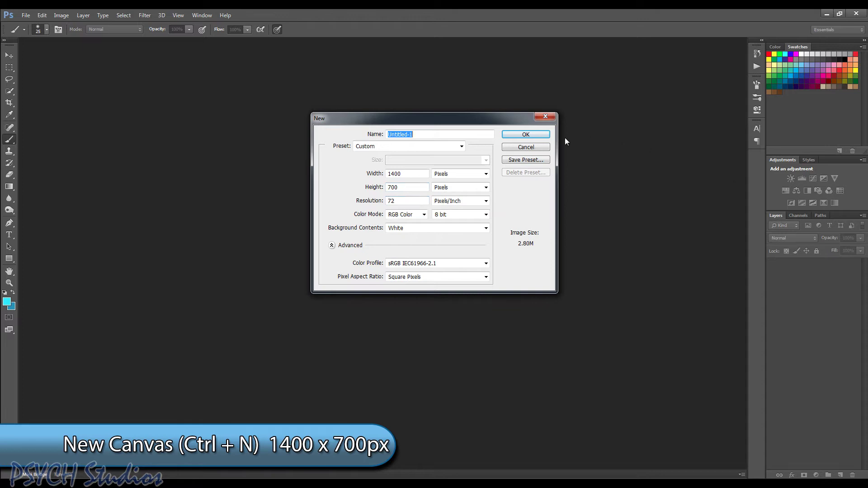
{"action": "left_click", "coordinate": [526, 135]}
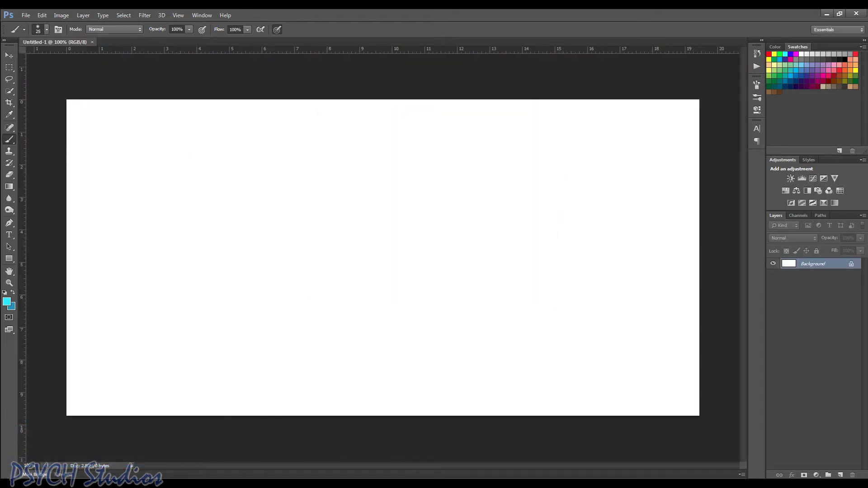
Make #0895bc the foreground colour and #0aebff the background colour, with dark blue in front
{"action": "left_click", "coordinate": [13, 294]}
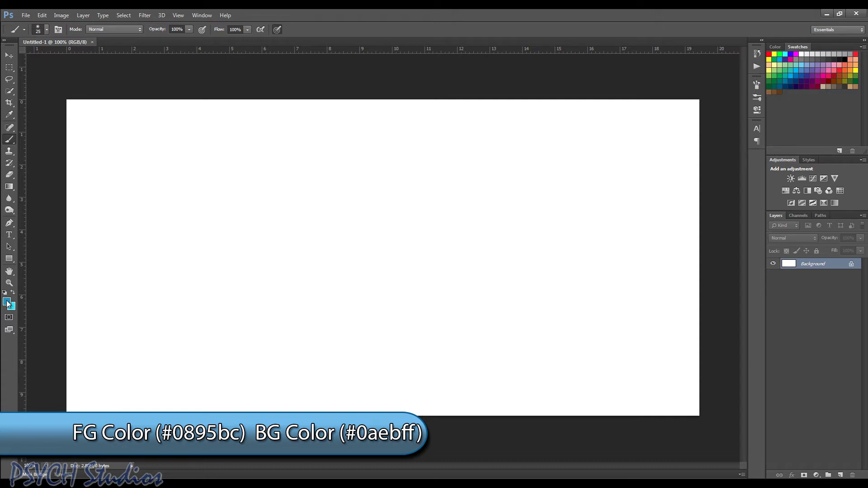
{"action": "left_click", "coordinate": [8, 302]}
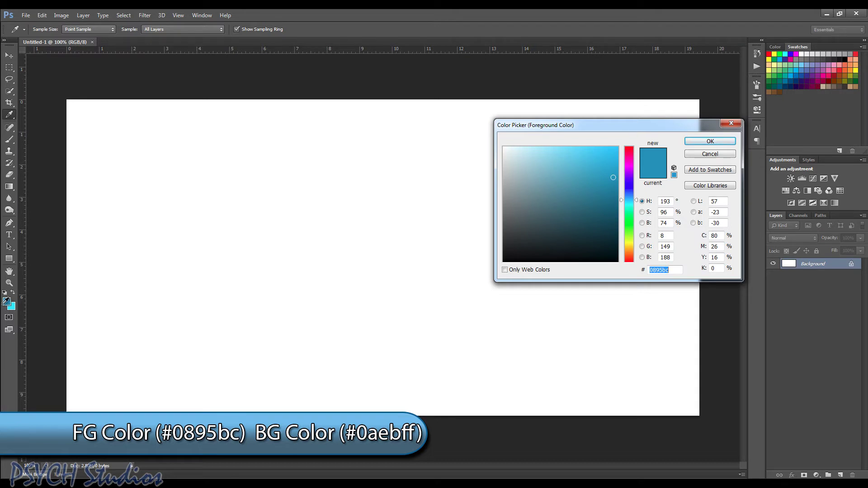
{"action": "left_click", "coordinate": [710, 154]}
{"action": "key", "text": "b"}
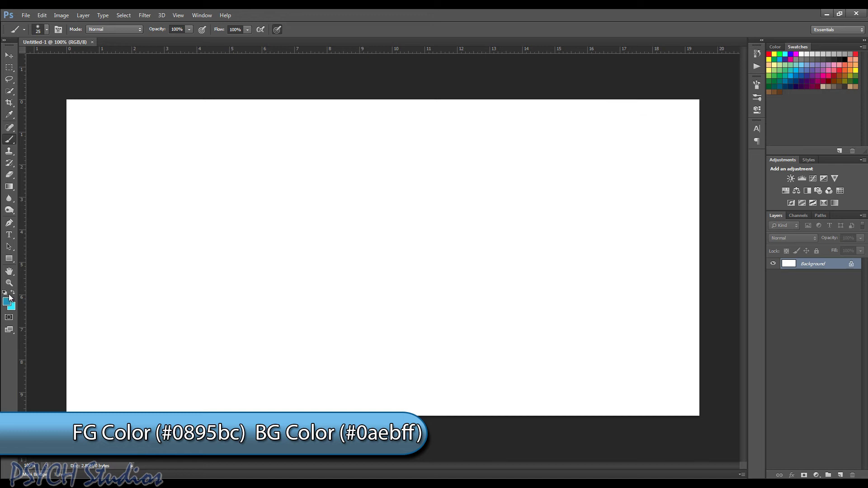
{"action": "left_click", "coordinate": [8, 302]}
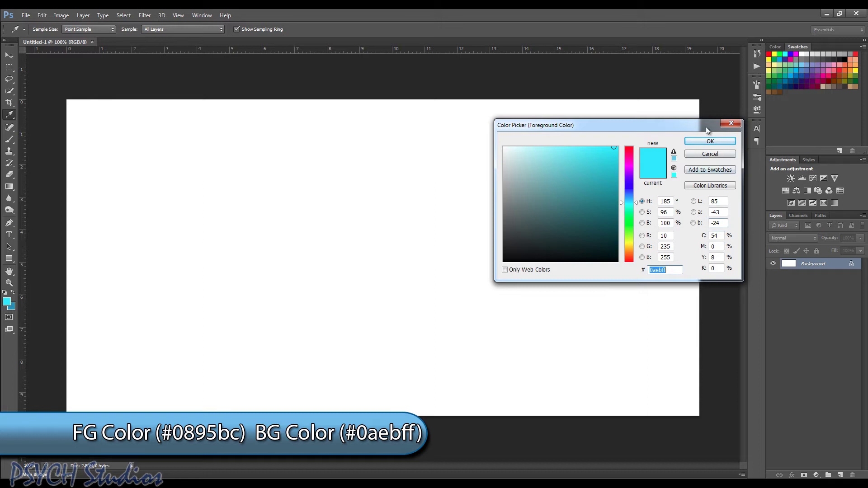
{"action": "left_click", "coordinate": [710, 141]}
{"action": "key", "text": "b"}
{"action": "left_click", "coordinate": [13, 294]}
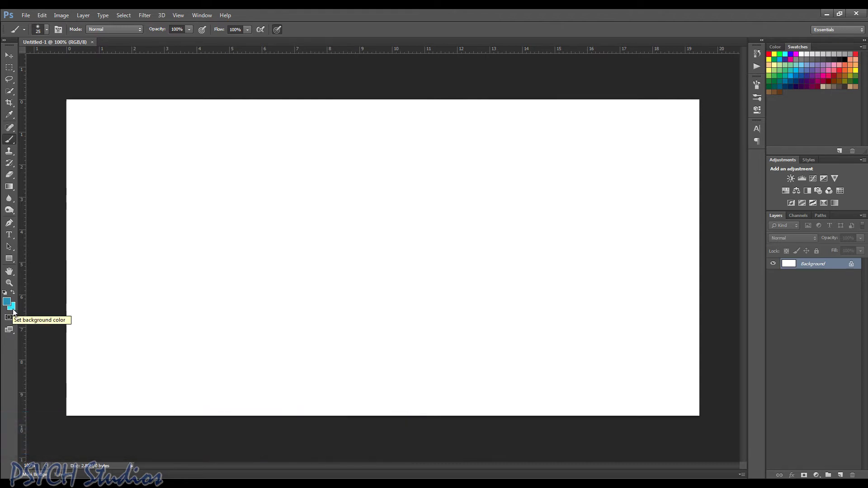
Drag a straight vertical gradient from dark blue #0895bc at the top to cyan #0aebff at the bottom
{"action": "left_click", "coordinate": [9, 187]}
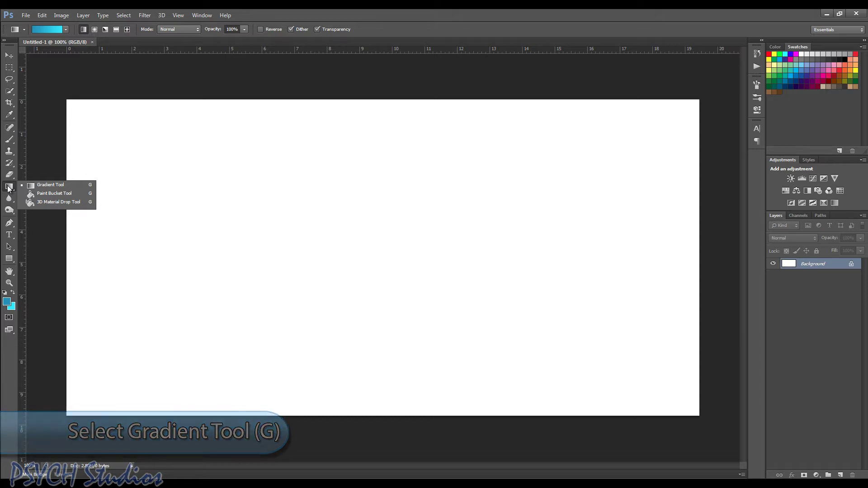
{"action": "left_click", "coordinate": [45, 186]}
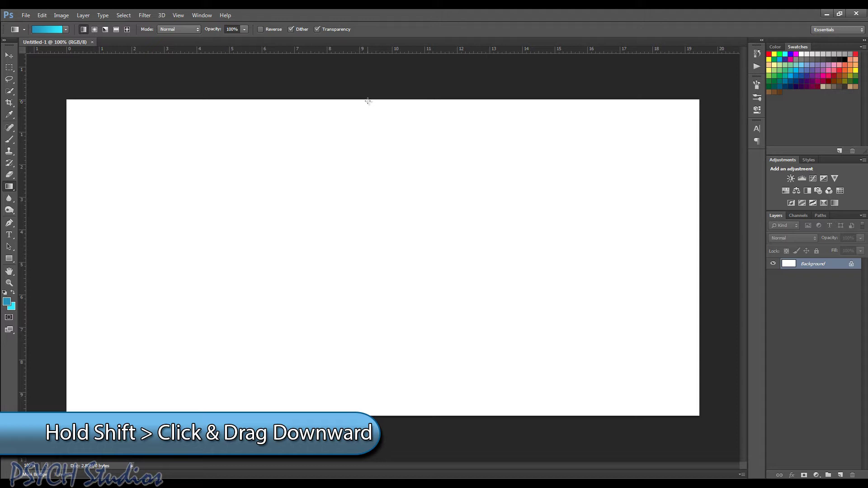
{"action": "left_click_drag", "start_coordinate": [368, 100], "coordinate": [396, 414]}
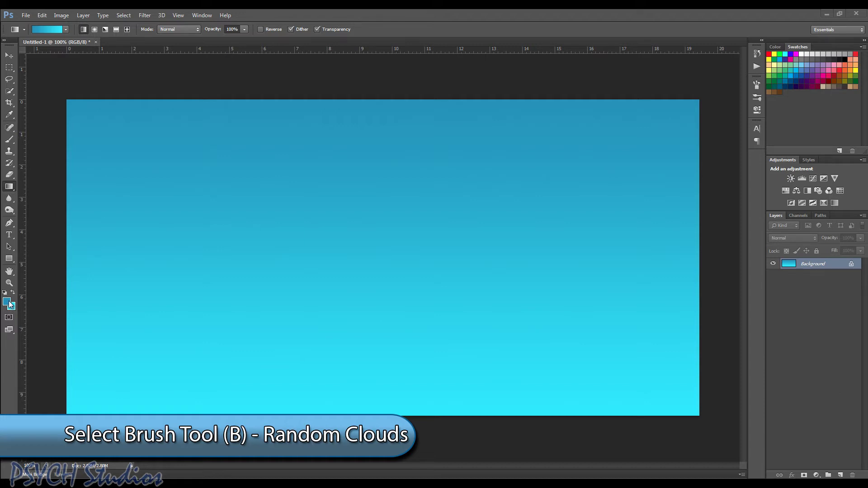
With the 663 px cloud brush, stamp three dark blue clouds across the right, left and middle sky
{"action": "left_click", "coordinate": [5, 142]}
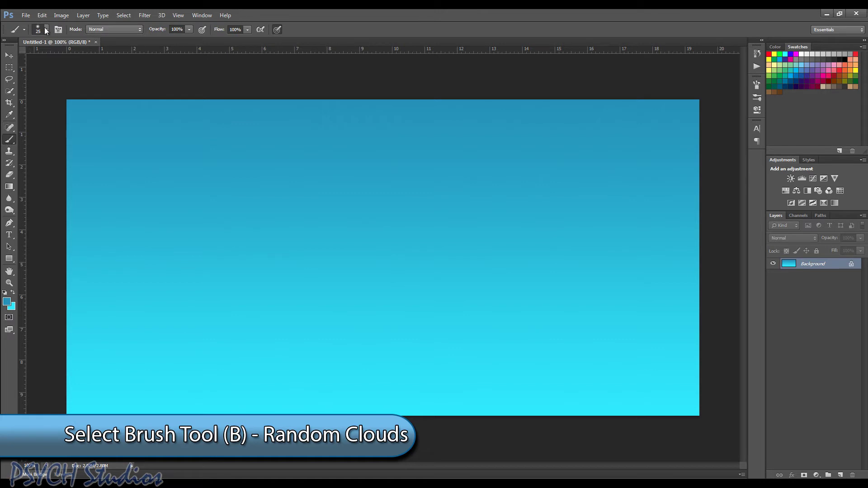
{"action": "left_click", "coordinate": [46, 30]}
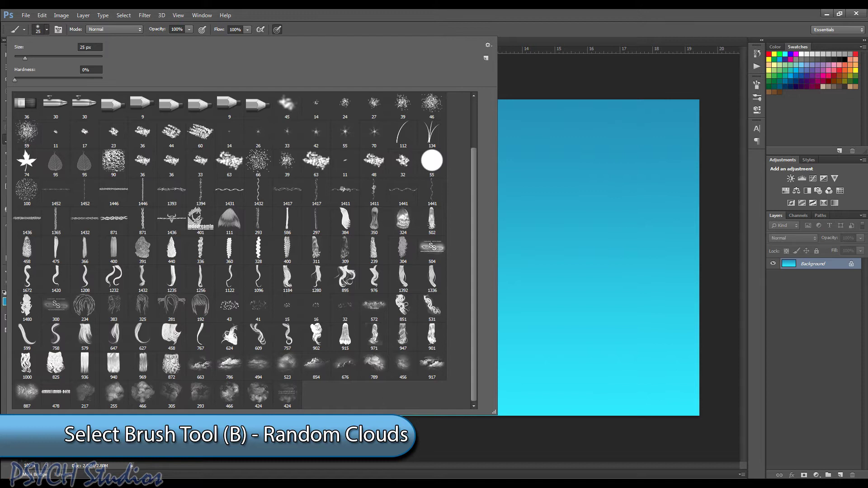
{"action": "left_click", "coordinate": [206, 369]}
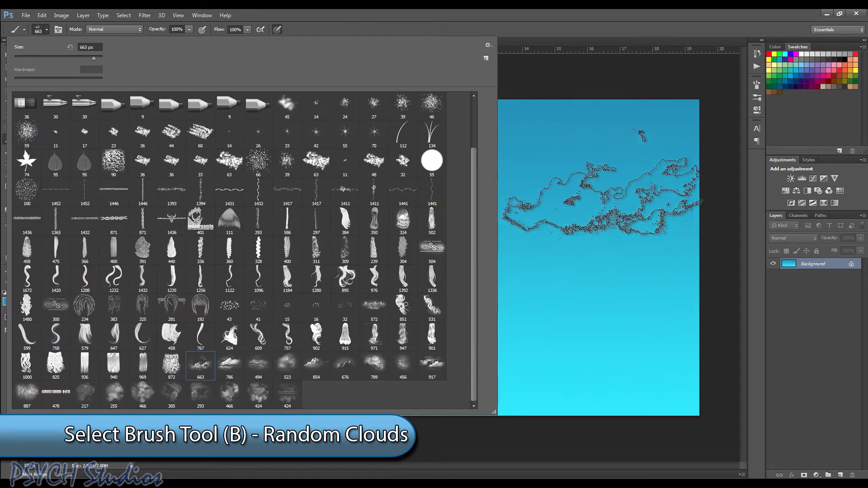
{"action": "left_click", "coordinate": [595, 90]}
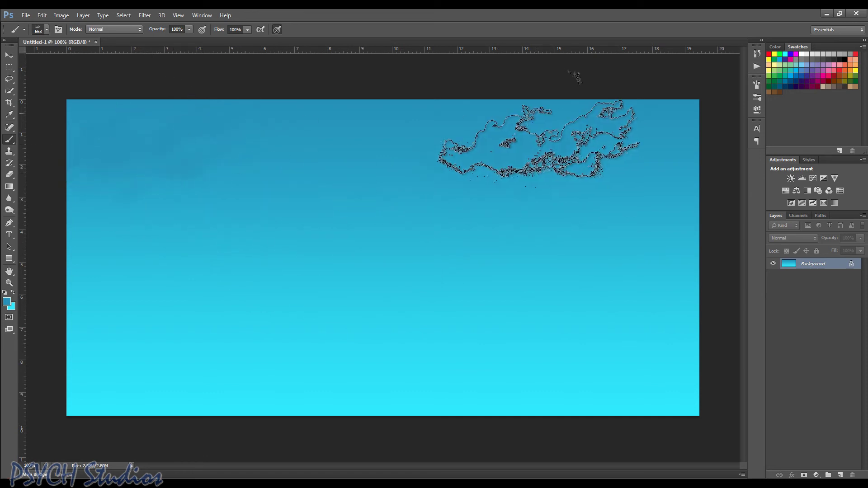
{"action": "left_click", "coordinate": [651, 224]}
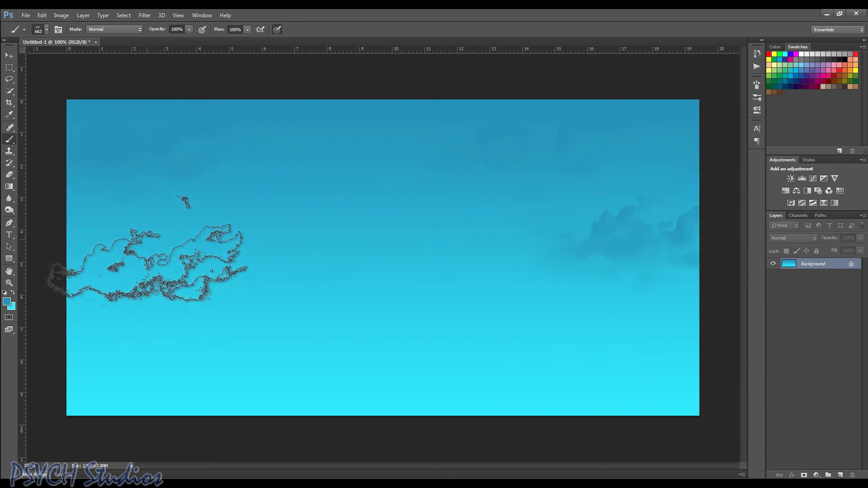
{"action": "left_click", "coordinate": [149, 217]}
{"action": "left_click", "coordinate": [289, 213]}
Add clouds at lower left and upper right with the 786 brush, and lower right with the 789 brush
{"action": "left_click", "coordinate": [46, 30]}
{"action": "double_click", "coordinate": [230, 366]}
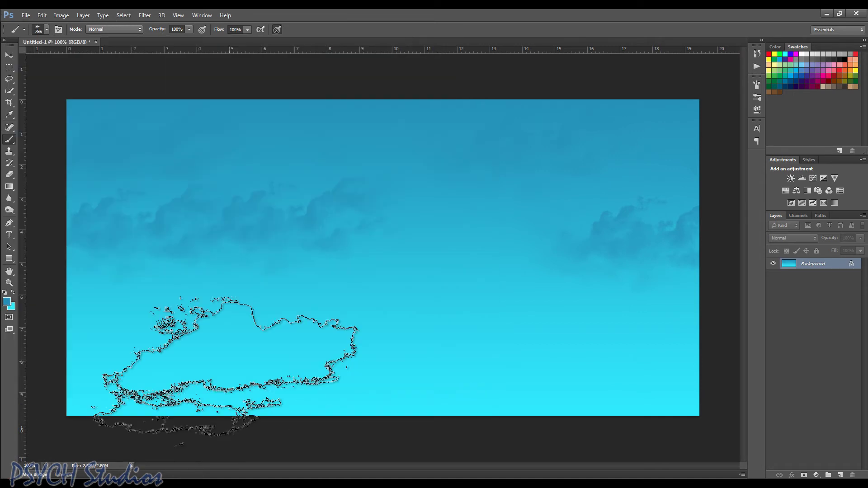
{"action": "left_click", "coordinate": [179, 307]}
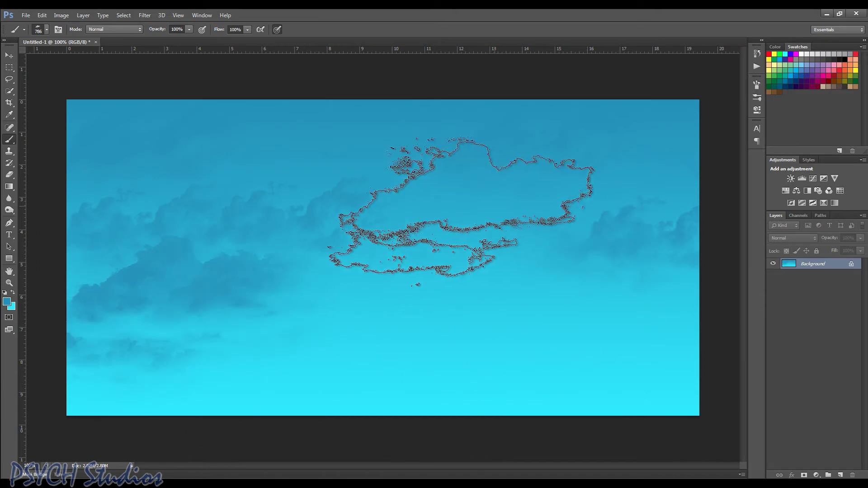
{"action": "left_click", "coordinate": [621, 217]}
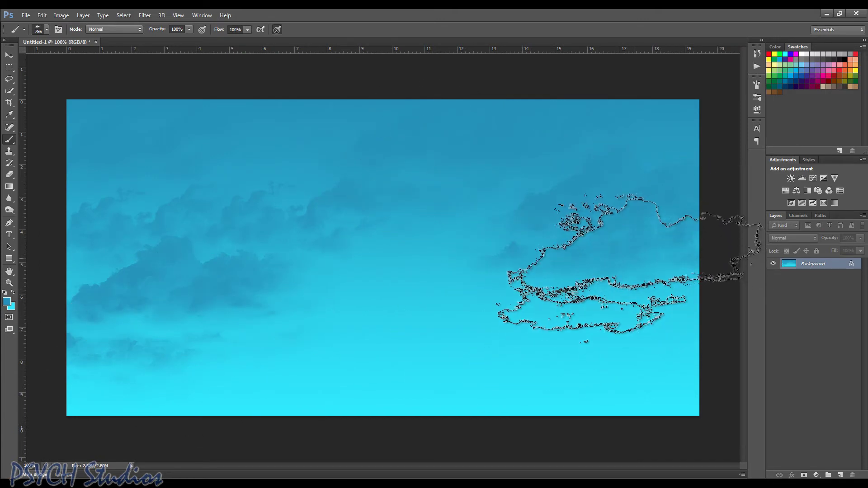
{"action": "left_click", "coordinate": [46, 29]}
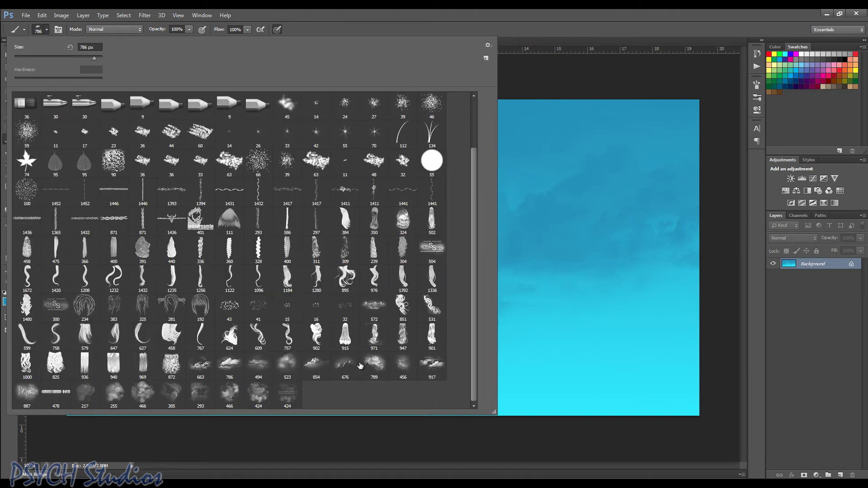
{"action": "double_click", "coordinate": [383, 368]}
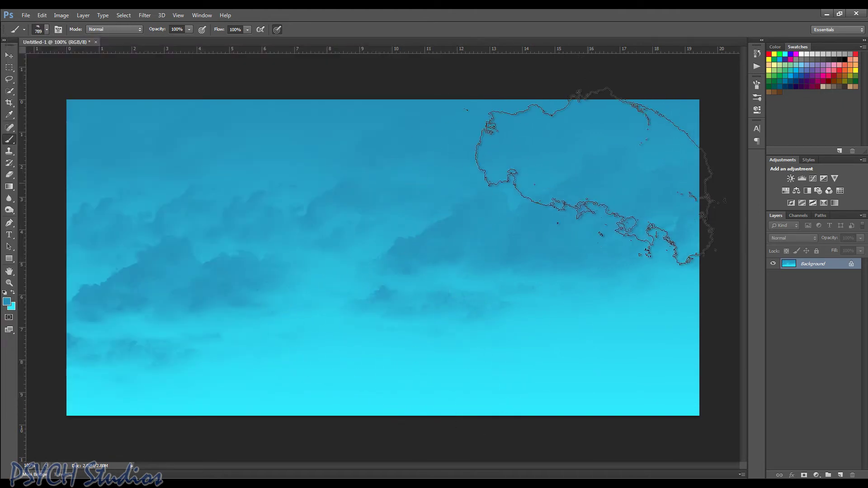
{"action": "left_click", "coordinate": [525, 377]}
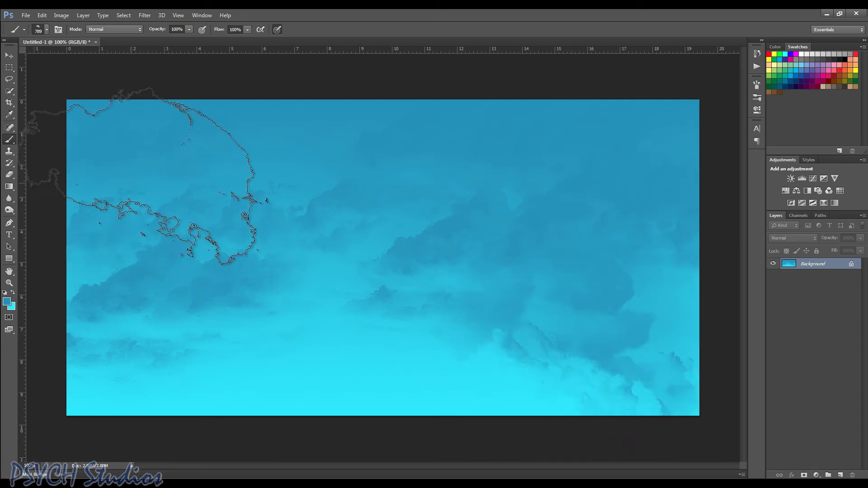
Stamp a dark lower-left cloud, then add two light cyan clouds with the 456 px brush
{"action": "left_click", "coordinate": [185, 380]}
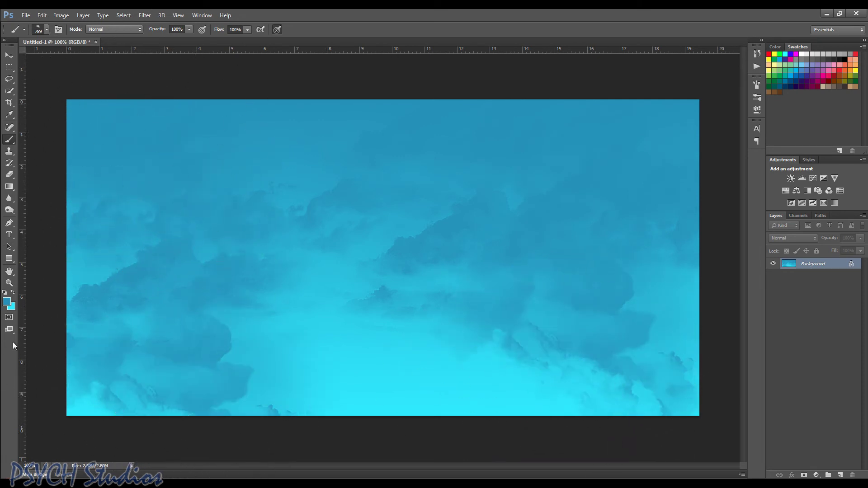
{"action": "left_click", "coordinate": [11, 292]}
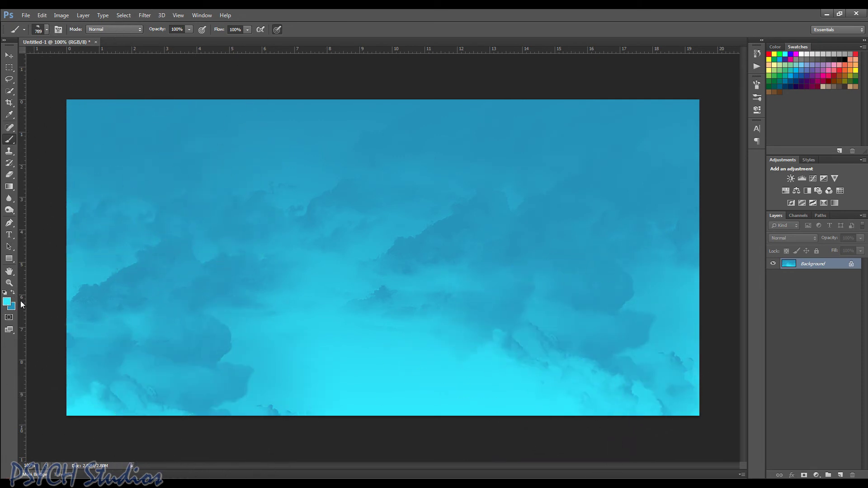
{"action": "left_click", "coordinate": [48, 30]}
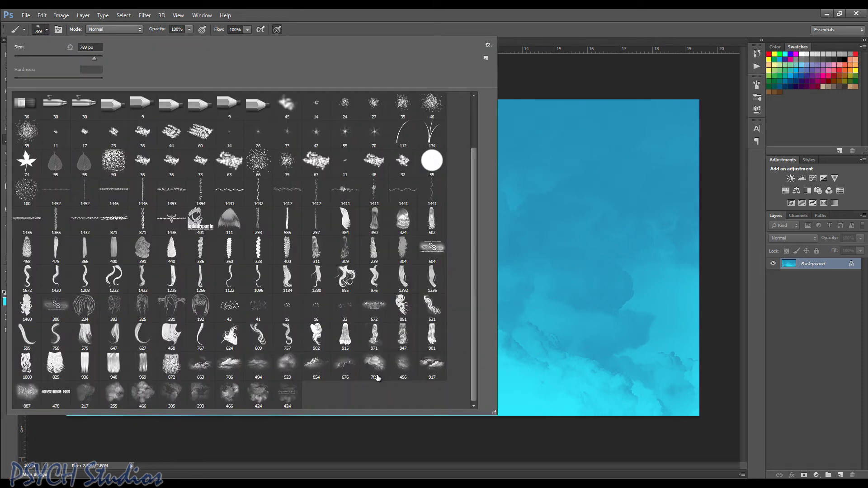
{"action": "double_click", "coordinate": [403, 368]}
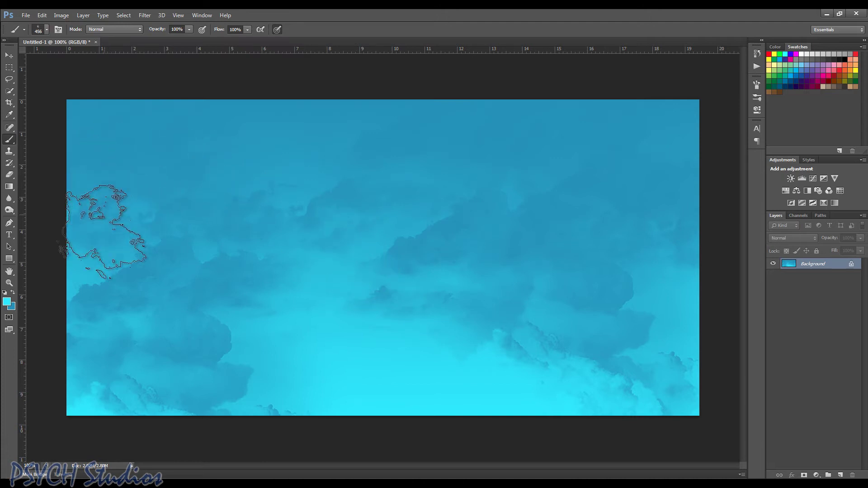
{"action": "left_click", "coordinate": [111, 222]}
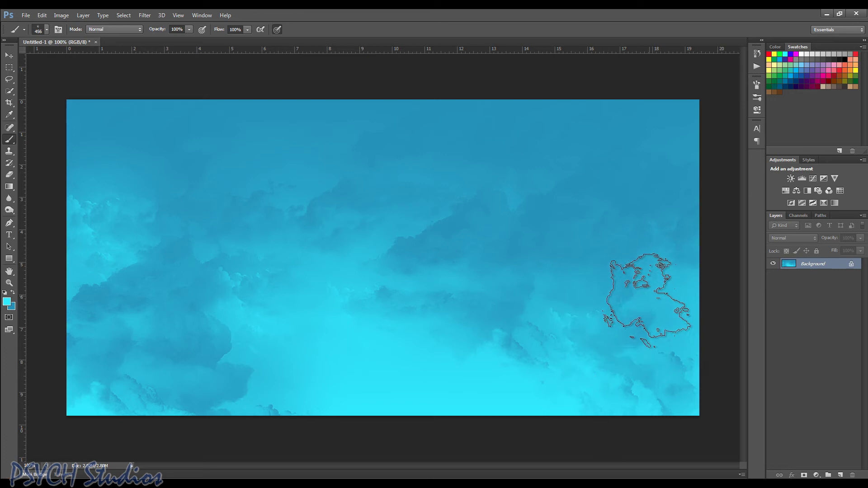
{"action": "left_click", "coordinate": [107, 380]}
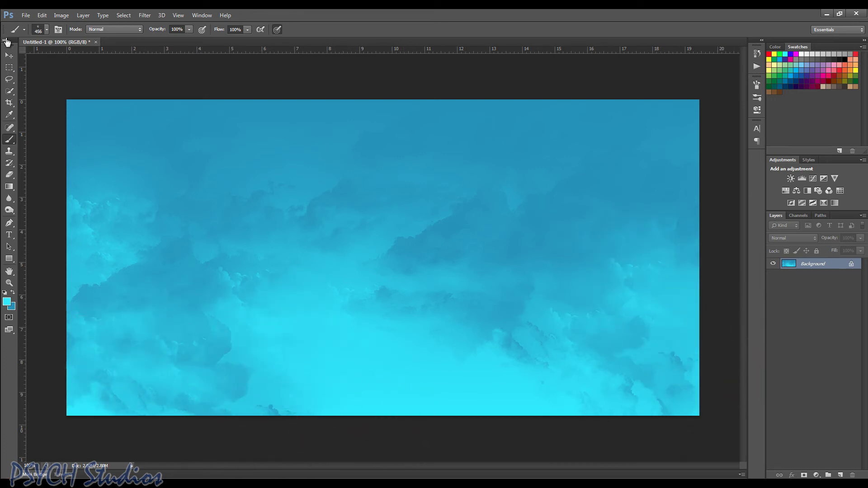
Paint bright clouds across the upper sky with the 917 brush, then darker clouds along the bottom
{"action": "left_click", "coordinate": [47, 30]}
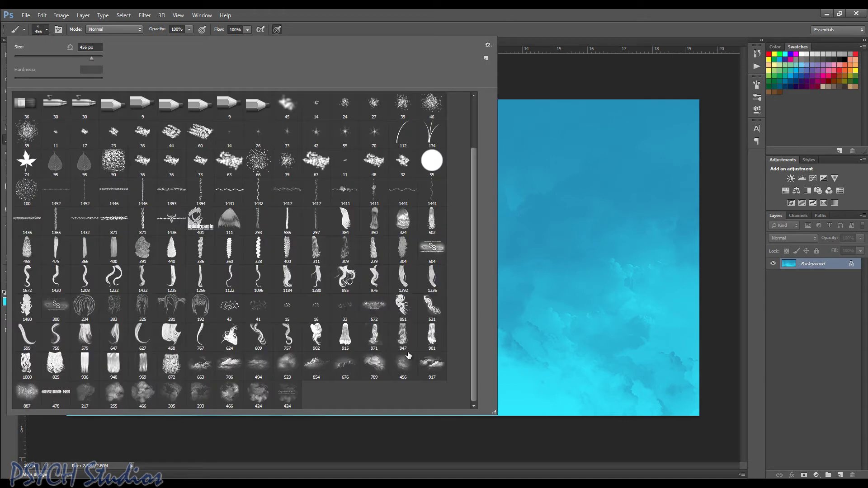
{"action": "double_click", "coordinate": [433, 371]}
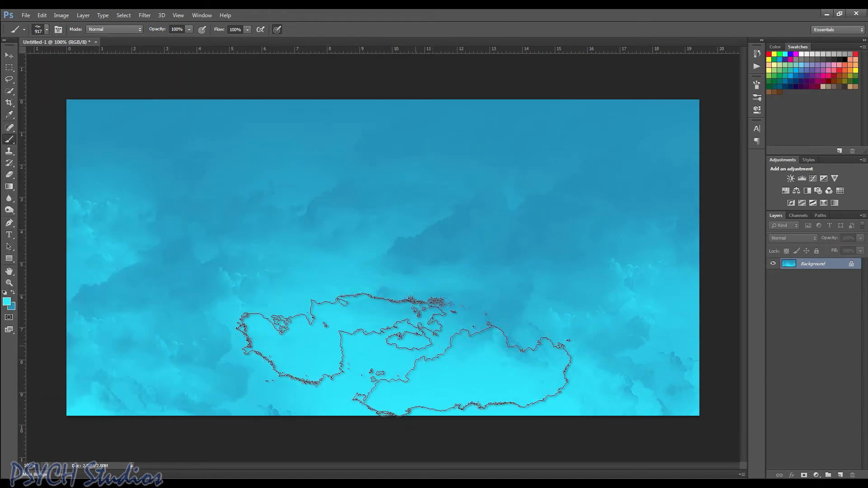
{"action": "left_click", "coordinate": [272, 145]}
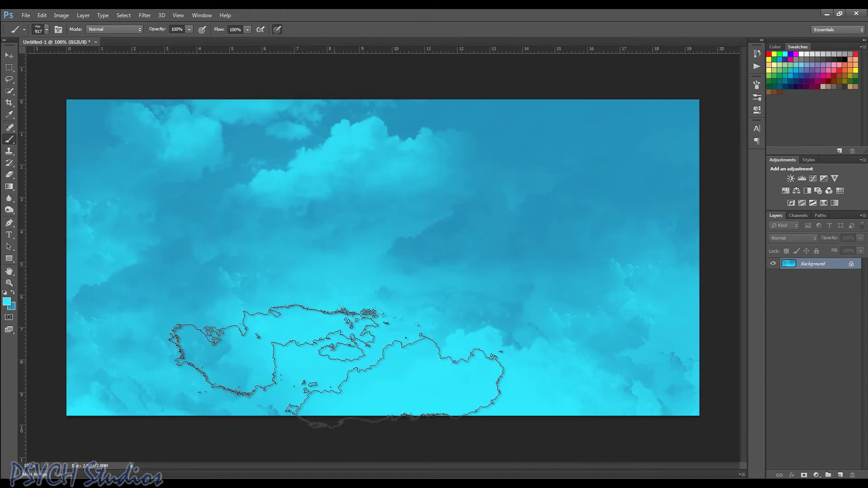
{"action": "left_click", "coordinate": [609, 181]}
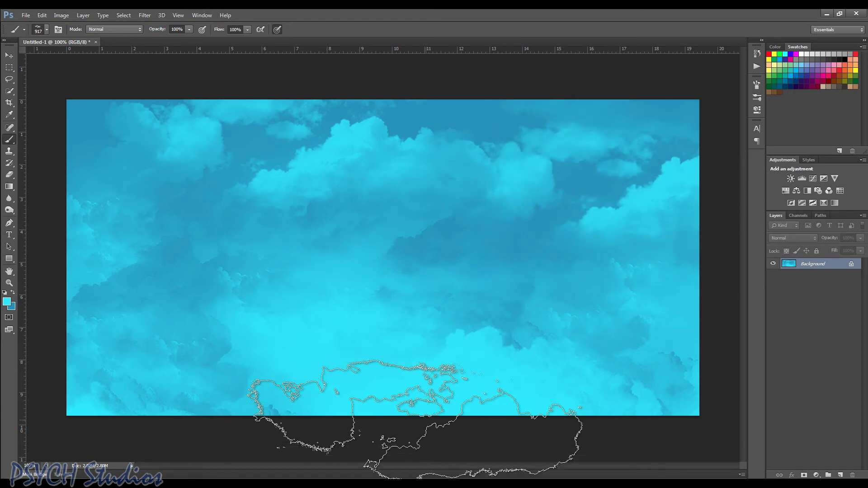
{"action": "left_click", "coordinate": [13, 293]}
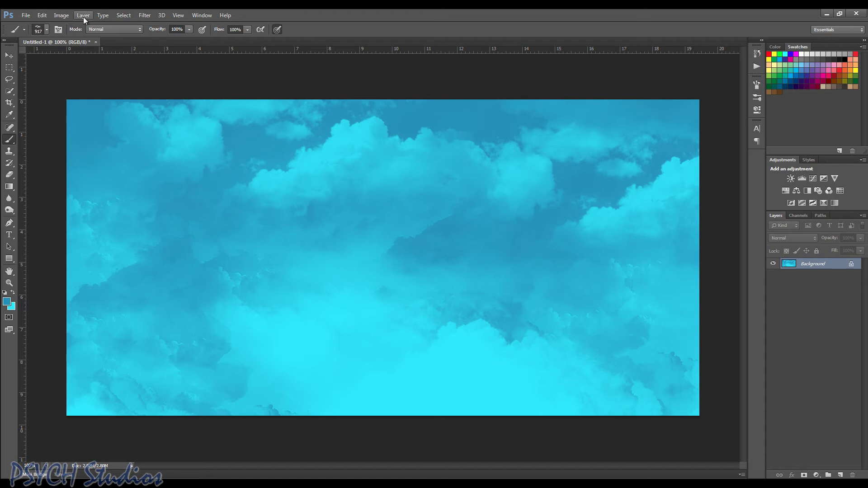
{"action": "left_click", "coordinate": [364, 377]}
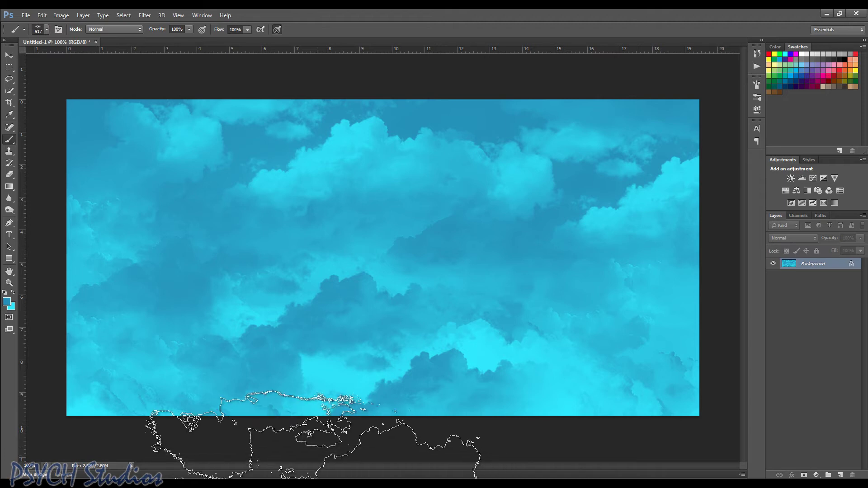
{"action": "left_click", "coordinate": [9, 56]}
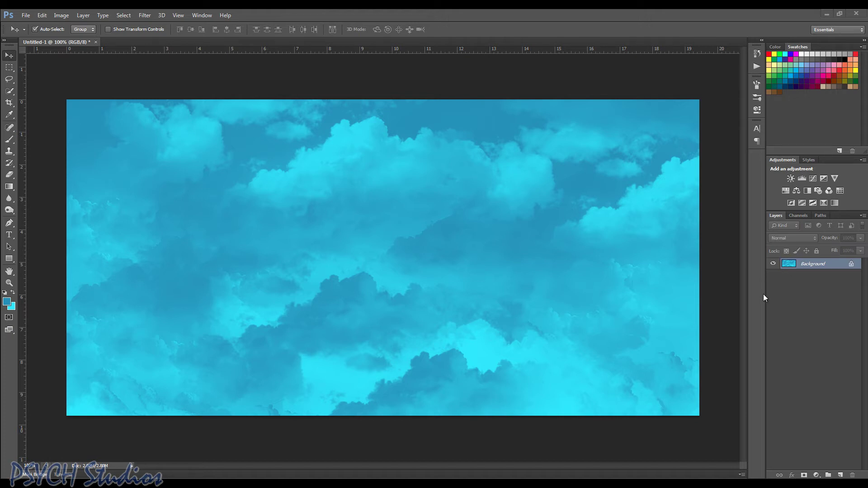
Set the Type tool's font family to Lucida Handwriting
{"action": "left_click", "coordinate": [9, 235]}
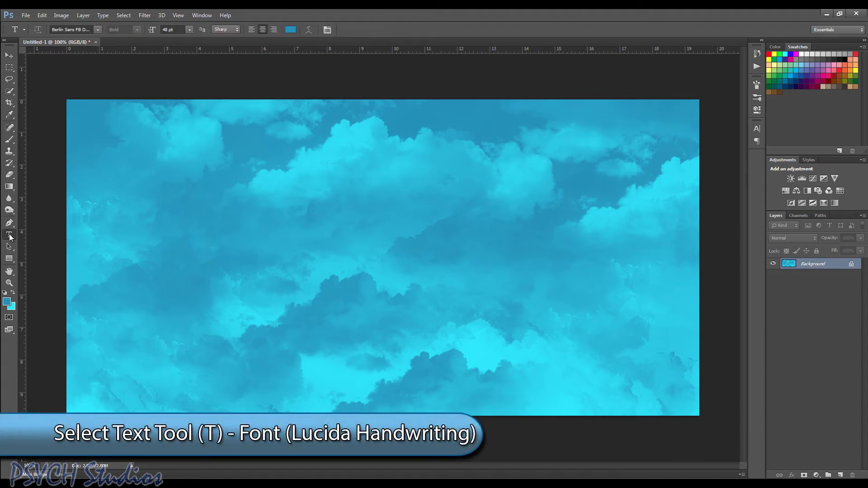
{"action": "left_click", "coordinate": [98, 29]}
{"action": "left_click_drag", "start_coordinate": [197, 72], "coordinate": [192, 157]}
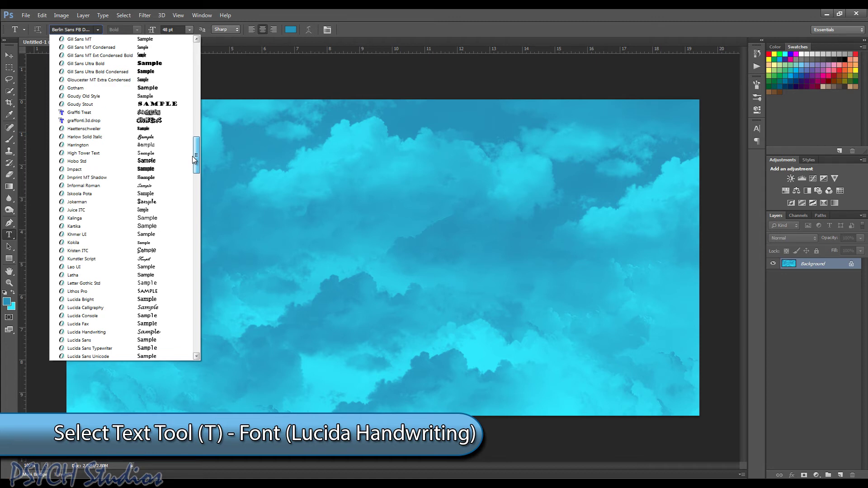
{"action": "left_click", "coordinate": [99, 333]}
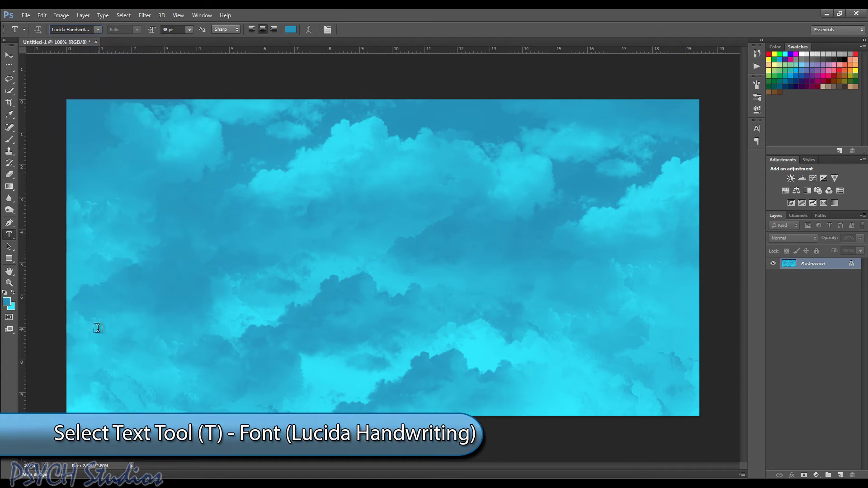
Type 'PsychStudios' in white (#ffffff) near the centre of the canvas
{"action": "left_click", "coordinate": [8, 303]}
{"action": "left_click", "coordinate": [504, 148]}
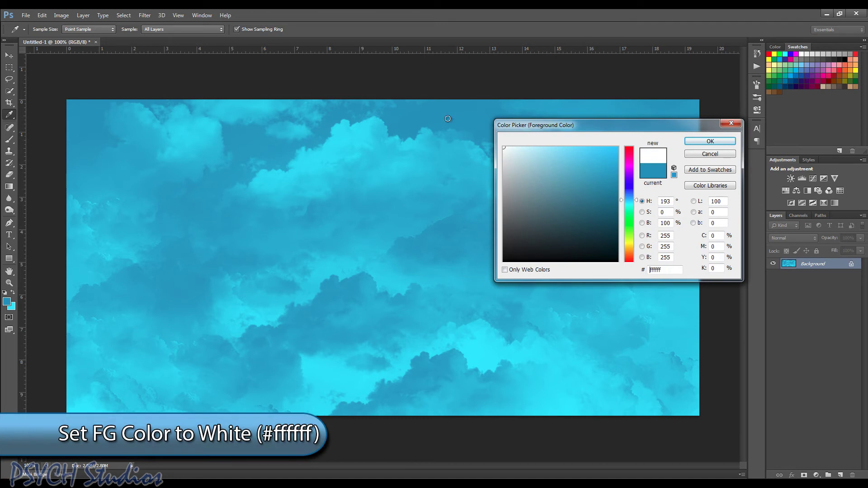
{"action": "left_click", "coordinate": [689, 141]}
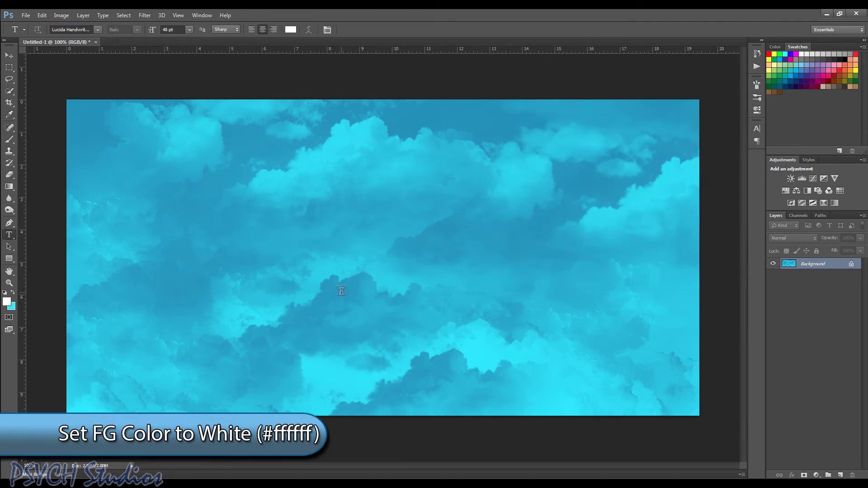
{"action": "left_click", "coordinate": [304, 250]}
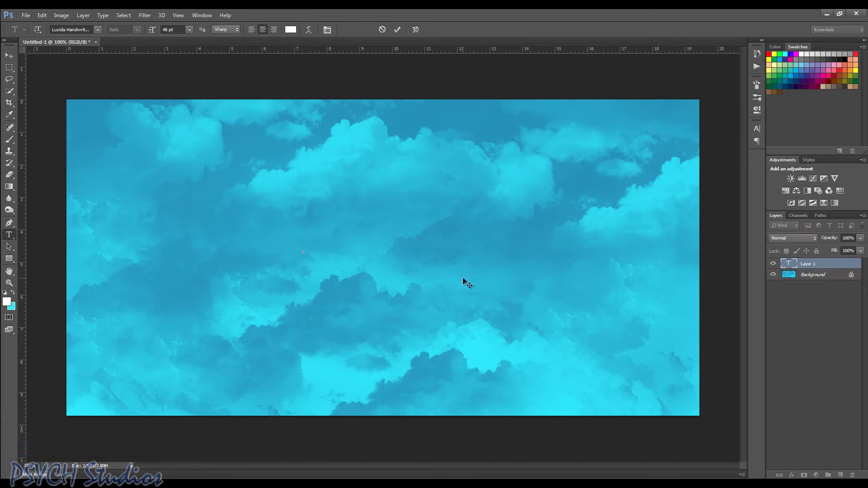
{"action": "type", "text": "PsychStudios"}
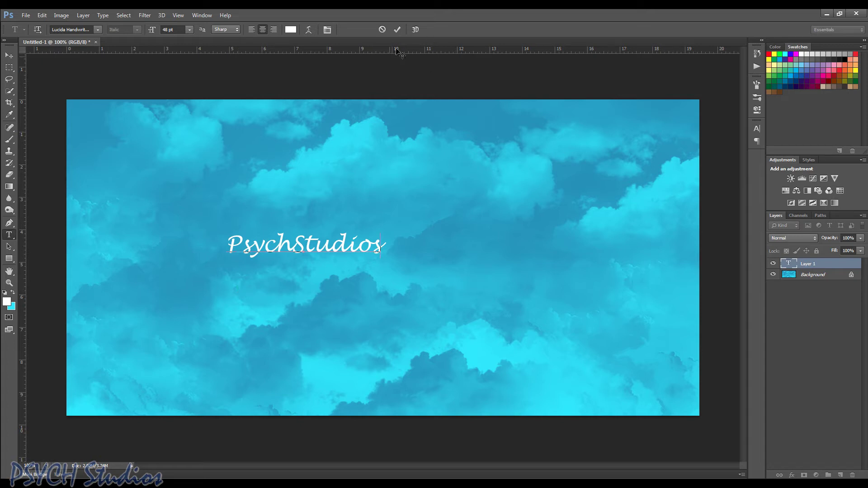
Commit the text and scale it up proportionally to about 229% with the corner handle
{"action": "left_click", "coordinate": [397, 30]}
{"action": "left_click", "coordinate": [9, 54]}
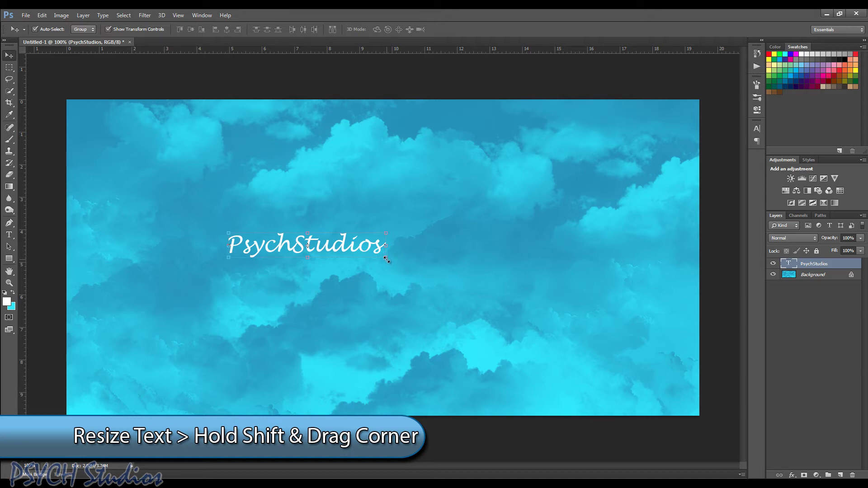
{"action": "left_click_drag", "start_coordinate": [386, 260], "coordinate": [585, 379]}
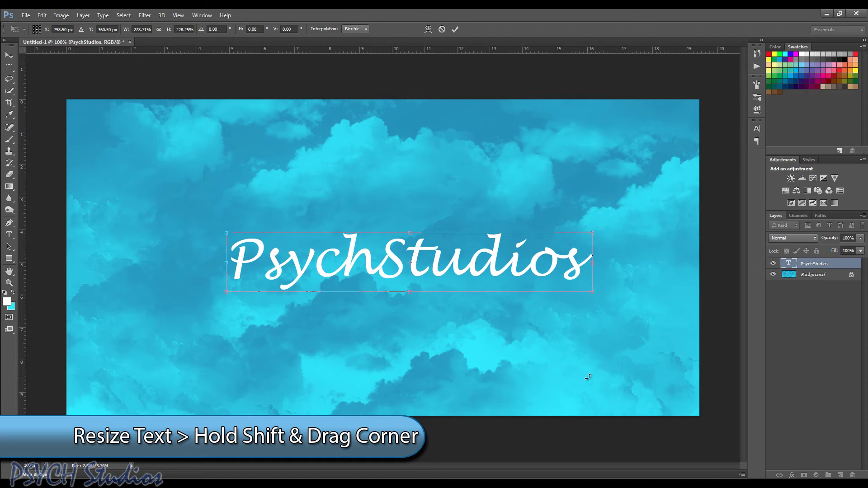
Align PsychStudios to the Background's vertical and horizontal centres, then reselect only the text layer
{"action": "left_click", "coordinate": [456, 30]}
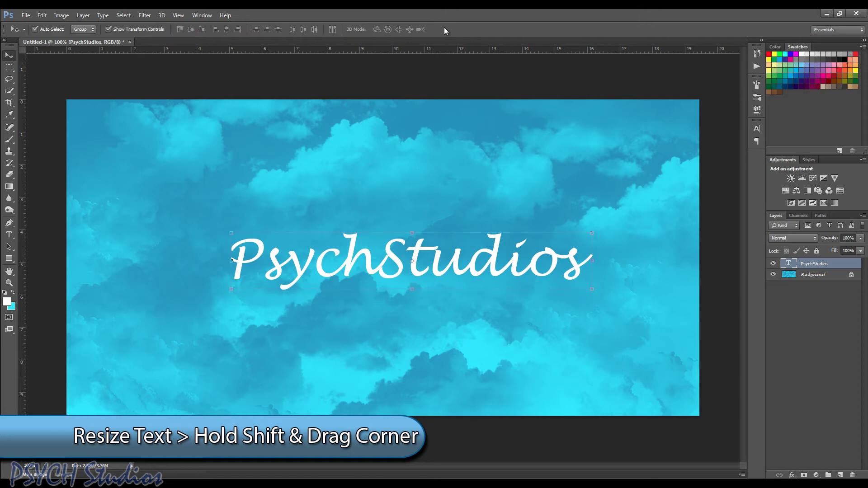
{"action": "left_click", "coordinate": [813, 276], "text": "ctrl"}
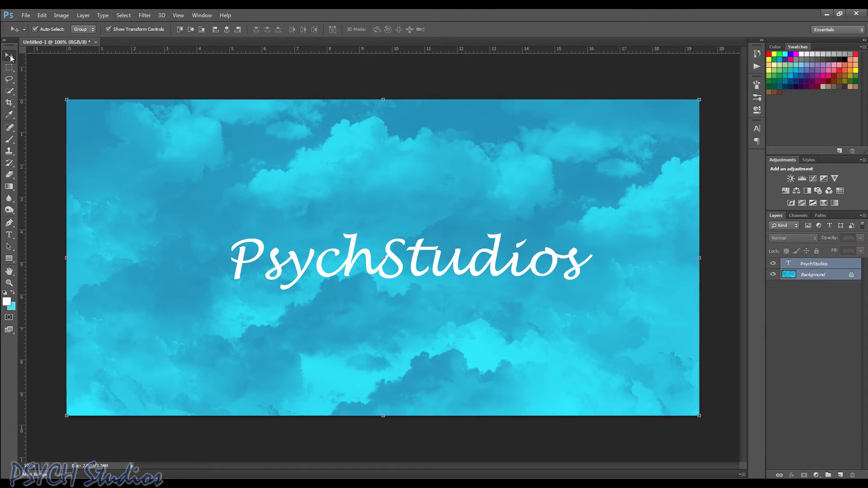
{"action": "left_click", "coordinate": [191, 29]}
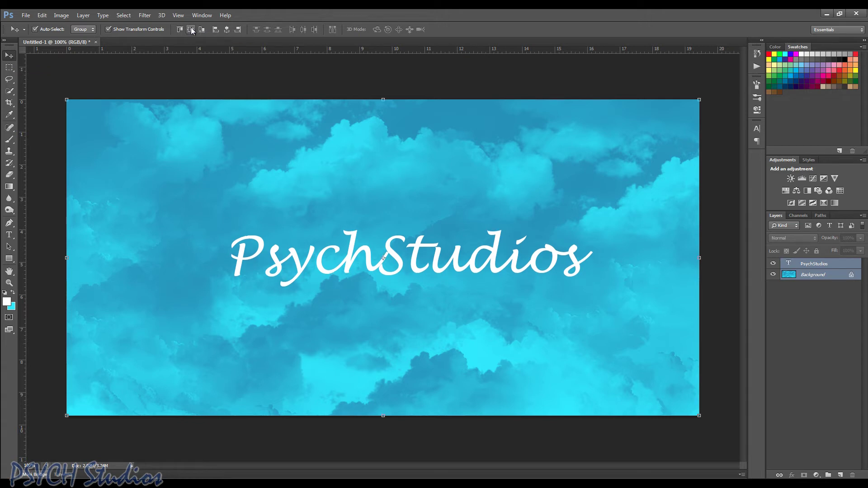
{"action": "left_click", "coordinate": [226, 30]}
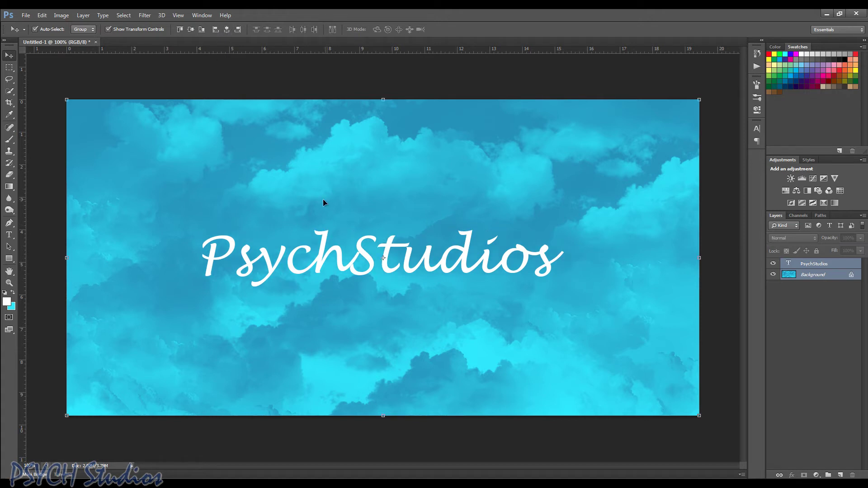
{"action": "left_click", "coordinate": [823, 270]}
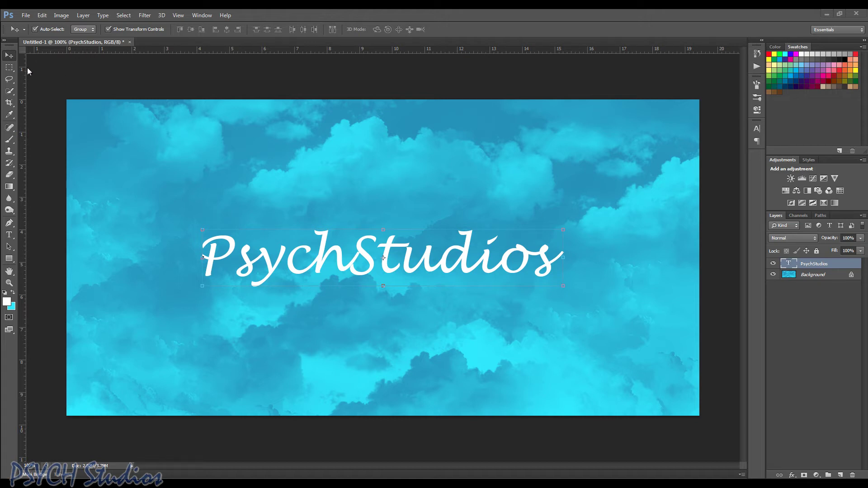
Load the 255 px cloud brush preset on the Brush tool
{"action": "left_click", "coordinate": [10, 141]}
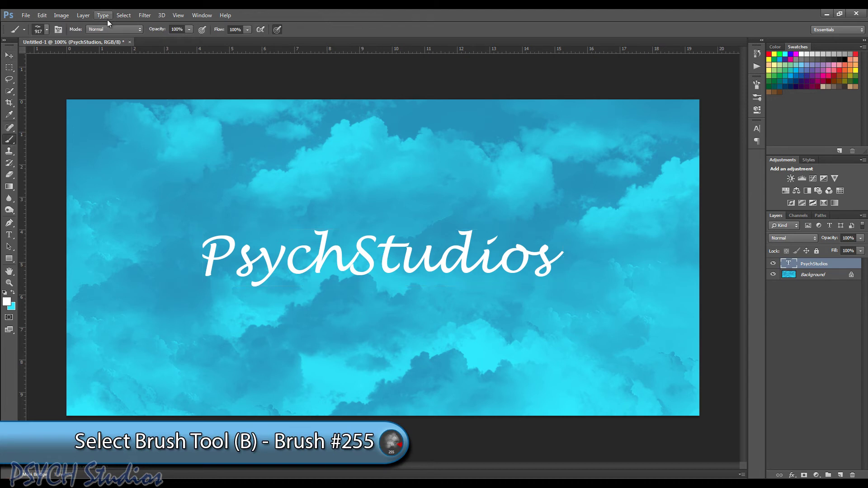
{"action": "left_click", "coordinate": [47, 30]}
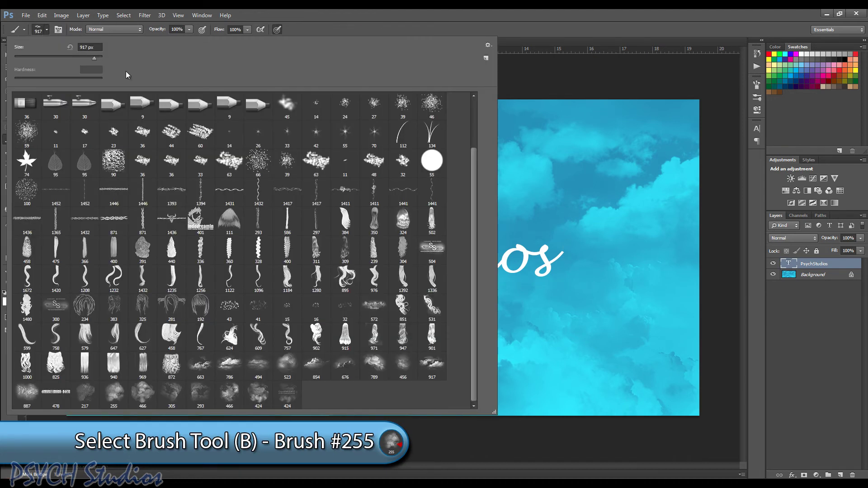
{"action": "double_click", "coordinate": [115, 393]}
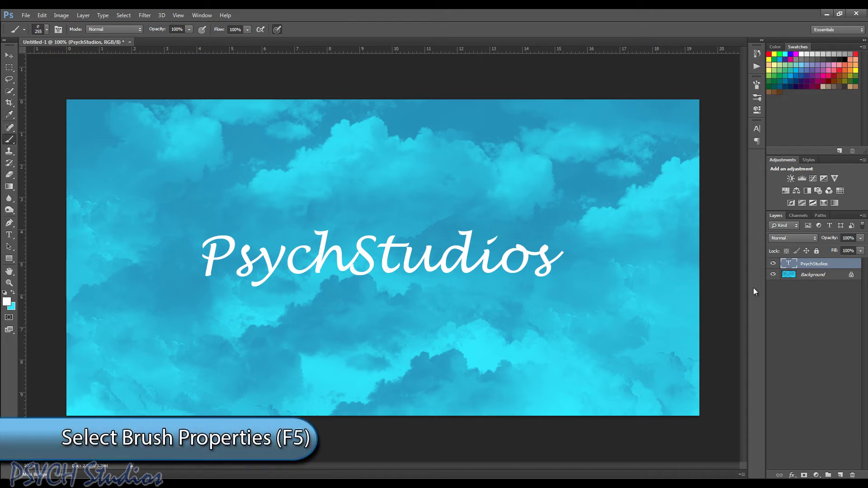
In the Brush panel's Shape Dynamics, set size jitter 60%, angle jitter 80% and roundness jitter 25%
{"action": "key", "text": "F5"}
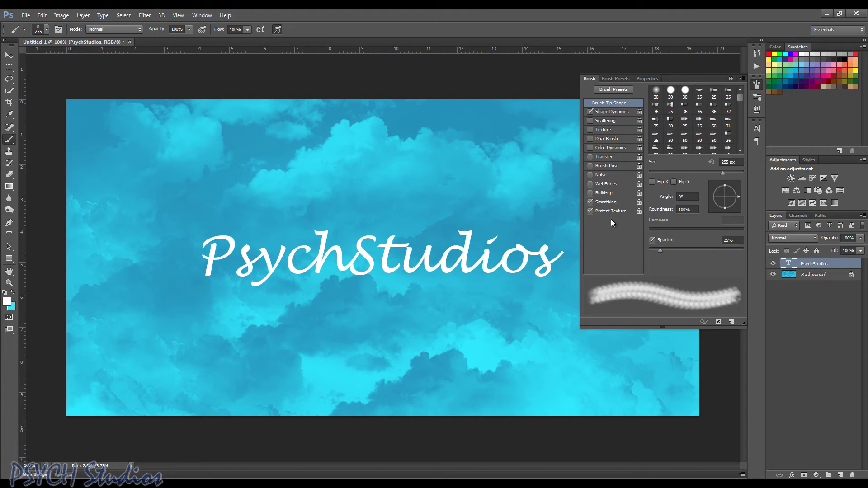
{"action": "left_click", "coordinate": [611, 112]}
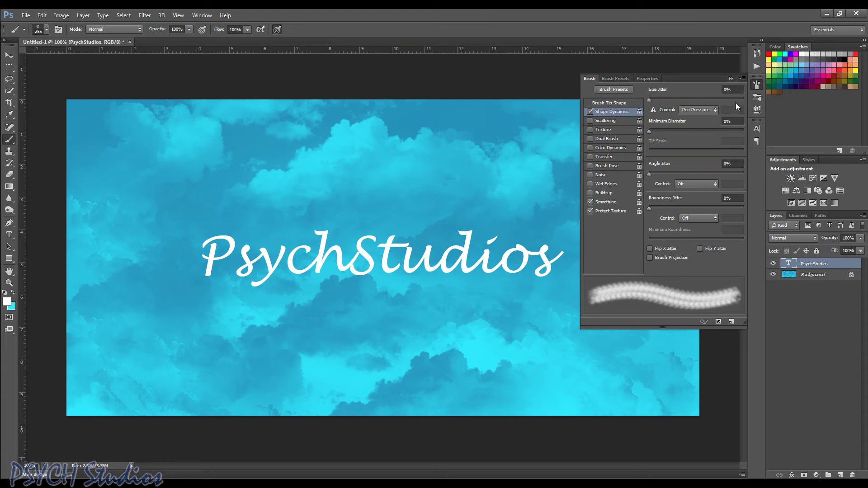
{"action": "left_click", "coordinate": [727, 89]}
{"action": "type", "text": "60"}
{"action": "key", "text": "Return"}
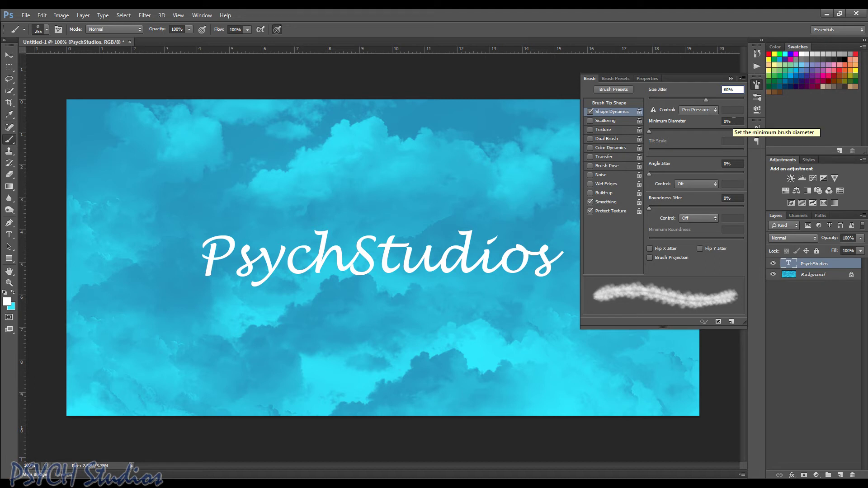
{"action": "left_click", "coordinate": [725, 165]}
{"action": "type", "text": "8"}
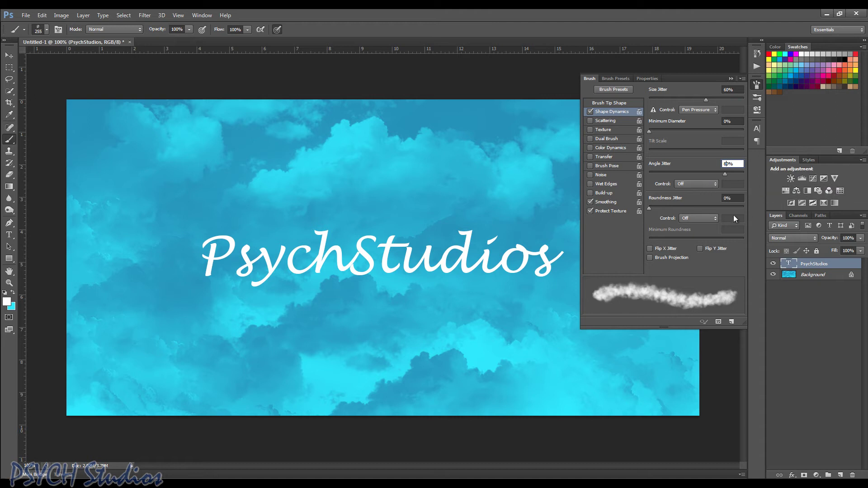
{"action": "left_click", "coordinate": [725, 198]}
{"action": "type", "text": "25"}
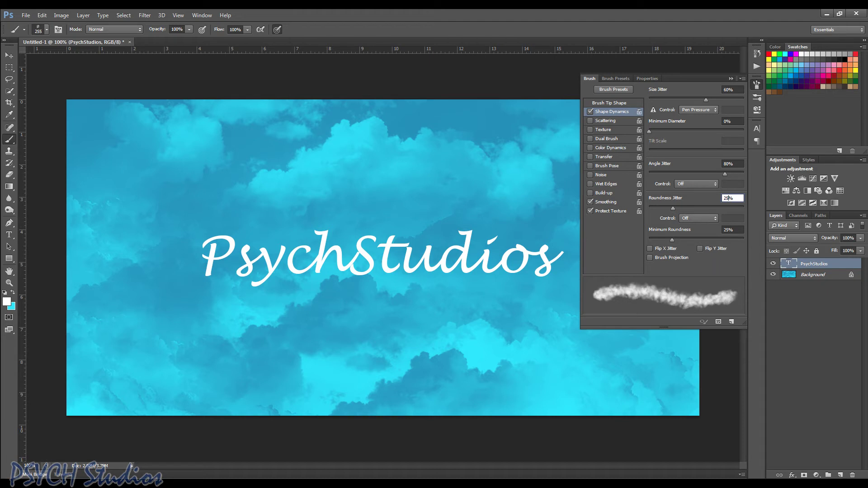
{"action": "key", "text": "Return"}
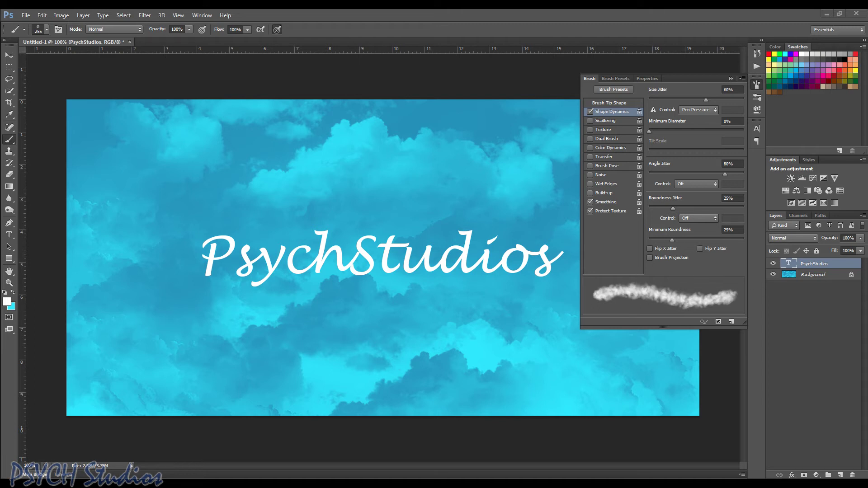
Collapse the Brush panel and rasterize the PsychStudios type layer
{"action": "left_click", "coordinate": [731, 79]}
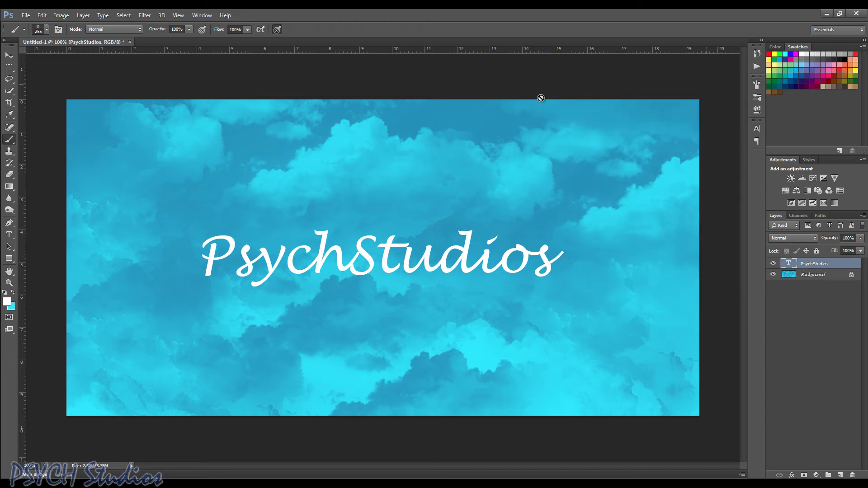
{"action": "right_click", "coordinate": [814, 268]}
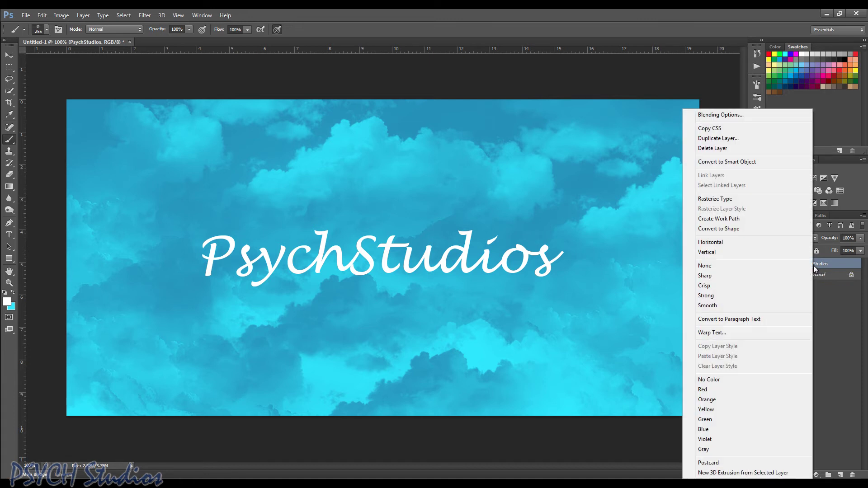
{"action": "left_click", "coordinate": [715, 199]}
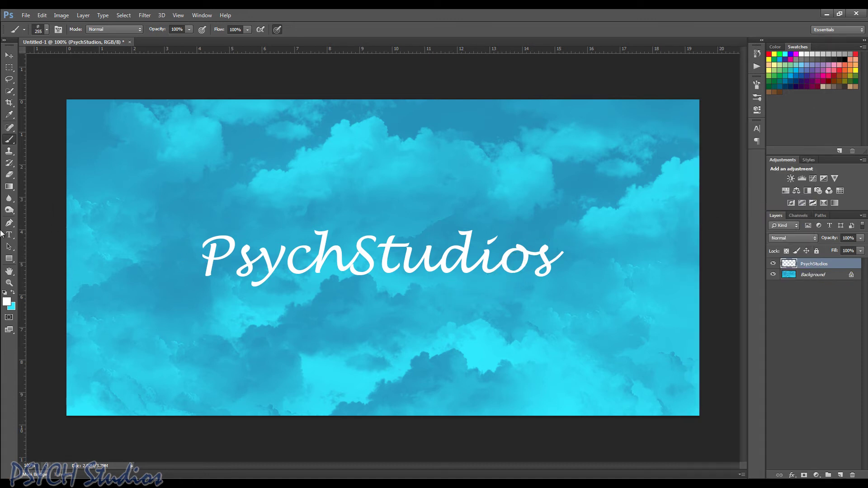
Zoom to 200% on the text and shrink the Brush tool from 255 to 60
{"action": "left_click", "coordinate": [10, 283]}
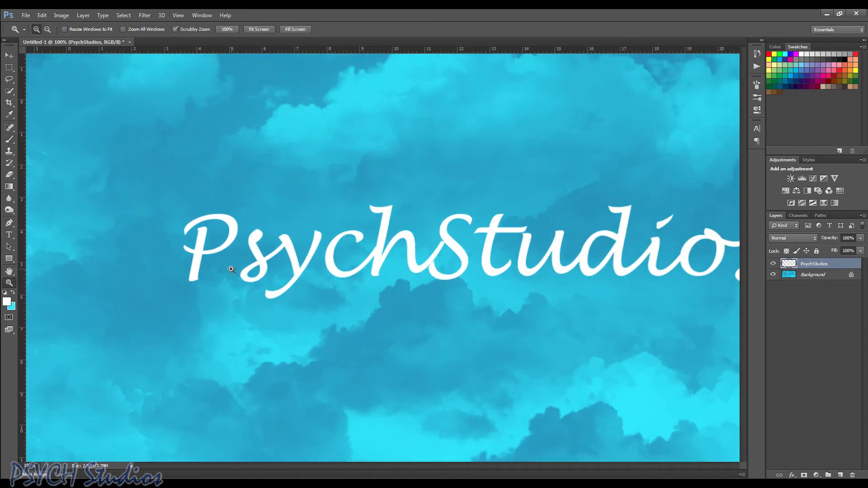
{"action": "left_click", "coordinate": [231, 270]}
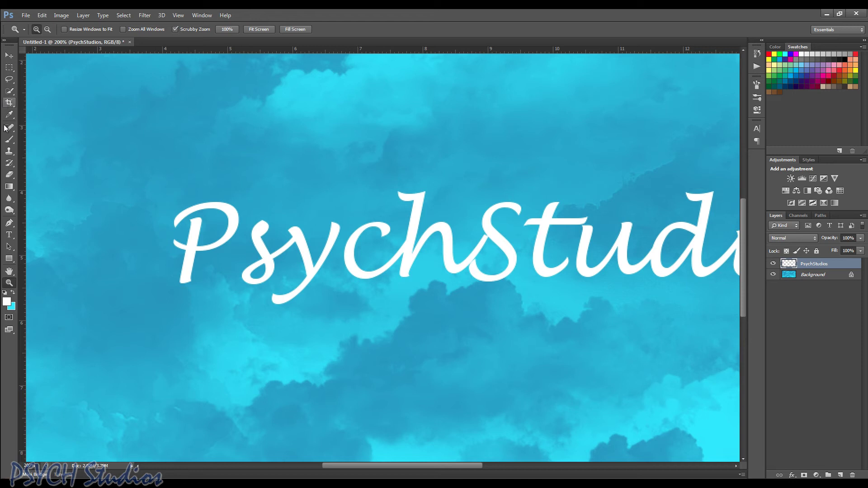
{"action": "left_click", "coordinate": [7, 141]}
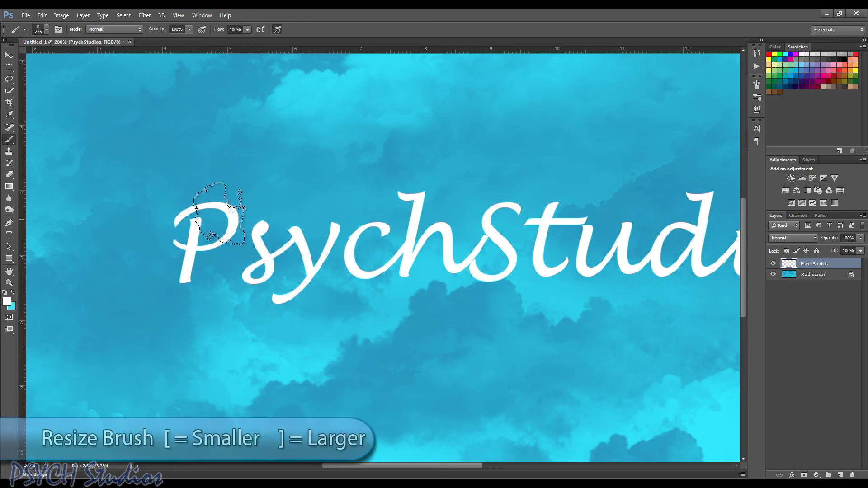
{"action": "key", "text": "bracketleft"}
{"action": "key", "text": "bracketleft"}
{"action": "key", "text": "bracketleft"}
{"action": "key", "text": "bracketleft"}
{"action": "key", "text": "bracketleft"}
{"action": "key", "text": "bracketleft"}
{"action": "key", "text": "bracketleft"}
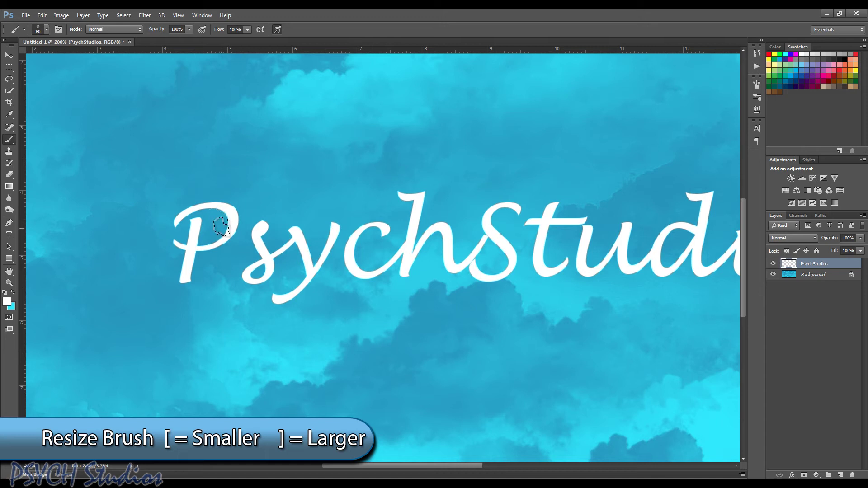
{"action": "key", "text": "bracketleft"}
{"action": "key", "text": "bracketleft"}
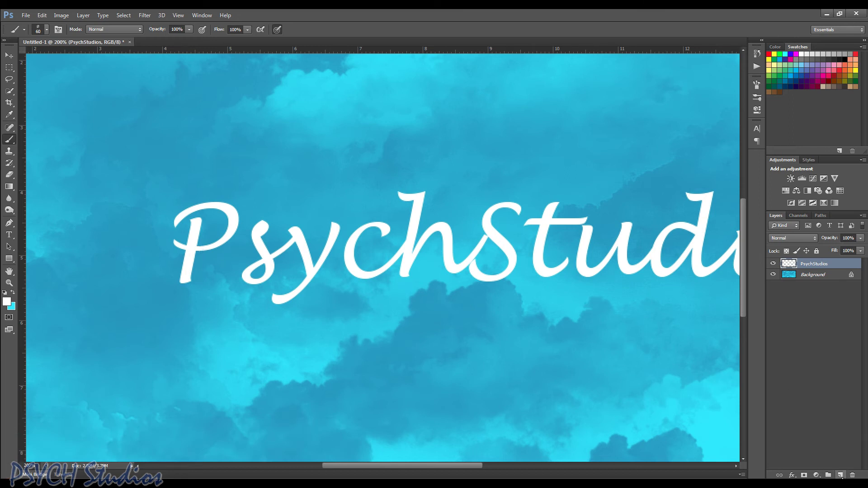
Add a new empty layer and paint clouds over the P, shrinking the brush to 40
{"action": "left_click", "coordinate": [841, 475]}
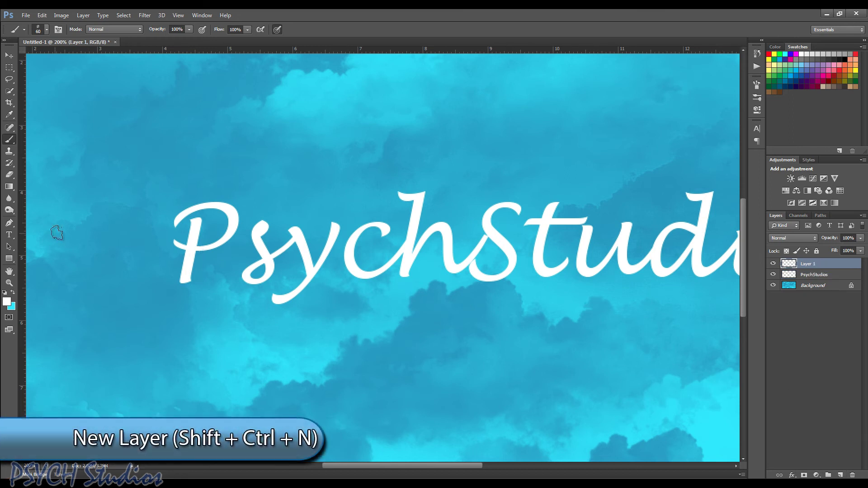
{"action": "mouse_move", "coordinate": [196, 249]}
{"action": "left_mouse_down"}
{"action": "mouse_move", "coordinate": [227, 239]}
{"action": "mouse_move", "coordinate": [230, 206]}
{"action": "mouse_move", "coordinate": [194, 205]}
{"action": "mouse_move", "coordinate": [203, 208]}
{"action": "mouse_move", "coordinate": [178, 217]}
{"action": "mouse_move", "coordinate": [192, 242]}
{"action": "mouse_move", "coordinate": [178, 282]}
{"action": "mouse_move", "coordinate": [197, 222]}
{"action": "mouse_move", "coordinate": [199, 236]}
{"action": "mouse_move", "coordinate": [217, 240]}
{"action": "mouse_move", "coordinate": [230, 212]}
{"action": "left_mouse_up"}
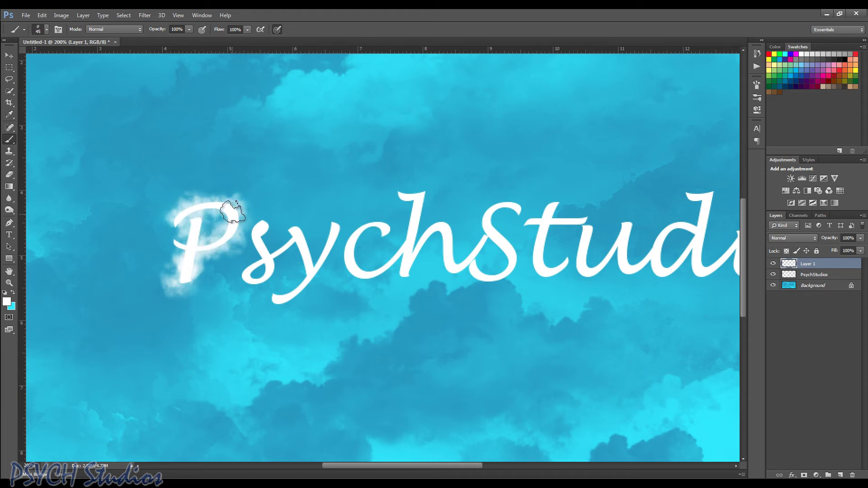
{"action": "key", "text": "bracketleft"}
{"action": "mouse_move", "coordinate": [198, 207]}
{"action": "left_mouse_down"}
{"action": "mouse_move", "coordinate": [247, 222]}
{"action": "mouse_move", "coordinate": [229, 243]}
{"action": "mouse_move", "coordinate": [189, 250]}
{"action": "left_mouse_up"}
Paint clouds over the s, then along the c, S and t at brush size 35
{"action": "mouse_move", "coordinate": [267, 237]}
{"action": "left_mouse_down"}
{"action": "mouse_move", "coordinate": [258, 223]}
{"action": "mouse_move", "coordinate": [266, 266]}
{"action": "mouse_move", "coordinate": [259, 280]}
{"action": "mouse_move", "coordinate": [247, 279]}
{"action": "mouse_move", "coordinate": [293, 234]}
{"action": "mouse_move", "coordinate": [306, 261]}
{"action": "mouse_move", "coordinate": [301, 288]}
{"action": "mouse_move", "coordinate": [278, 299]}
{"action": "mouse_move", "coordinate": [312, 273]}
{"action": "mouse_move", "coordinate": [335, 226]}
{"action": "mouse_move", "coordinate": [310, 271]}
{"action": "mouse_move", "coordinate": [291, 239]}
{"action": "mouse_move", "coordinate": [291, 250]}
{"action": "left_mouse_up"}
{"action": "key", "text": "bracketleft"}
{"action": "mouse_move", "coordinate": [378, 233]}
{"action": "left_mouse_down"}
{"action": "mouse_move", "coordinate": [354, 266]}
{"action": "mouse_move", "coordinate": [381, 271]}
{"action": "mouse_move", "coordinate": [410, 231]}
{"action": "mouse_move", "coordinate": [420, 199]}
{"action": "mouse_move", "coordinate": [409, 195]}
{"action": "mouse_move", "coordinate": [406, 270]}
{"action": "mouse_move", "coordinate": [446, 232]}
{"action": "mouse_move", "coordinate": [447, 261]}
{"action": "mouse_move", "coordinate": [460, 267]}
{"action": "mouse_move", "coordinate": [491, 236]}
{"action": "mouse_move", "coordinate": [499, 208]}
{"action": "mouse_move", "coordinate": [516, 208]}
{"action": "mouse_move", "coordinate": [479, 214]}
{"action": "mouse_move", "coordinate": [517, 244]}
{"action": "mouse_move", "coordinate": [511, 267]}
{"action": "mouse_move", "coordinate": [496, 276]}
{"action": "mouse_move", "coordinate": [472, 255]}
{"action": "left_mouse_up"}
{"action": "mouse_move", "coordinate": [546, 223]}
{"action": "left_mouse_down"}
{"action": "mouse_move", "coordinate": [554, 204]}
{"action": "mouse_move", "coordinate": [543, 257]}
{"action": "mouse_move", "coordinate": [548, 267]}
{"action": "mouse_move", "coordinate": [569, 266]}
{"action": "mouse_move", "coordinate": [543, 272]}
{"action": "mouse_move", "coordinate": [552, 209]}
{"action": "mouse_move", "coordinate": [517, 225]}
{"action": "mouse_move", "coordinate": [585, 222]}
{"action": "mouse_move", "coordinate": [542, 225]}
{"action": "mouse_move", "coordinate": [600, 235]}
{"action": "mouse_move", "coordinate": [588, 229]}
{"action": "mouse_move", "coordinate": [582, 243]}
{"action": "mouse_move", "coordinate": [589, 268]}
{"action": "mouse_move", "coordinate": [598, 269]}
{"action": "mouse_move", "coordinate": [623, 225]}
{"action": "mouse_move", "coordinate": [622, 255]}
{"action": "mouse_move", "coordinate": [634, 269]}
{"action": "mouse_move", "coordinate": [673, 229]}
{"action": "mouse_move", "coordinate": [696, 229]}
{"action": "mouse_move", "coordinate": [669, 227]}
{"action": "mouse_move", "coordinate": [657, 251]}
{"action": "mouse_move", "coordinate": [670, 271]}
{"action": "mouse_move", "coordinate": [688, 259]}
{"action": "mouse_move", "coordinate": [708, 197]}
{"action": "mouse_move", "coordinate": [690, 197]}
{"action": "left_mouse_up"}
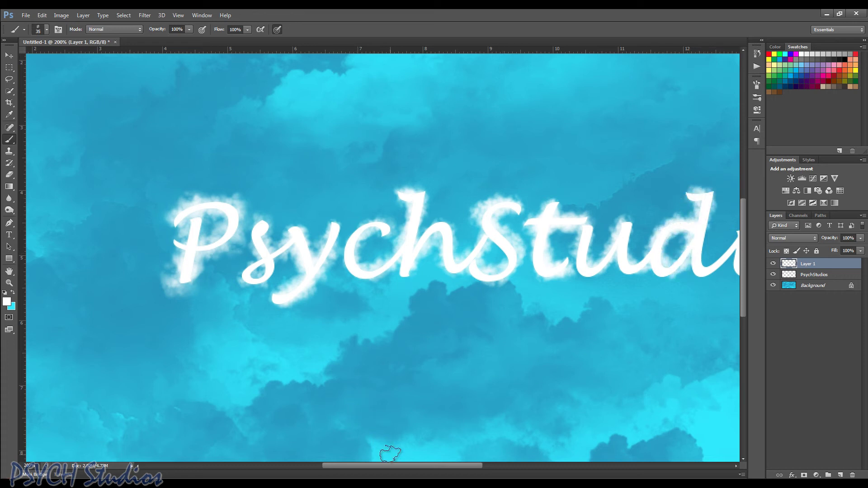
Scroll right and paint clouds over the d, the i with its accent, and the final s
{"action": "left_click_drag", "start_coordinate": [390, 466], "coordinate": [451, 463]}
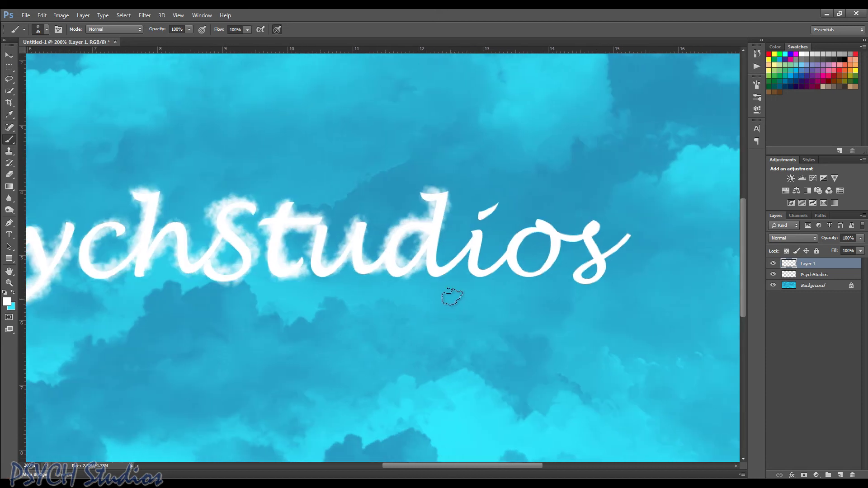
{"action": "mouse_move", "coordinate": [430, 248]}
{"action": "left_mouse_down"}
{"action": "mouse_move", "coordinate": [443, 273]}
{"action": "mouse_move", "coordinate": [476, 237]}
{"action": "mouse_move", "coordinate": [473, 271]}
{"action": "mouse_move", "coordinate": [492, 270]}
{"action": "mouse_move", "coordinate": [542, 226]}
{"action": "mouse_move", "coordinate": [510, 244]}
{"action": "mouse_move", "coordinate": [517, 274]}
{"action": "mouse_move", "coordinate": [555, 263]}
{"action": "mouse_move", "coordinate": [542, 225]}
{"action": "mouse_move", "coordinate": [584, 239]}
{"action": "mouse_move", "coordinate": [596, 225]}
{"action": "mouse_move", "coordinate": [586, 238]}
{"action": "mouse_move", "coordinate": [599, 258]}
{"action": "mouse_move", "coordinate": [597, 278]}
{"action": "mouse_move", "coordinate": [586, 277]}
{"action": "mouse_move", "coordinate": [588, 262]}
{"action": "mouse_move", "coordinate": [635, 234]}
{"action": "left_mouse_up"}
{"action": "mouse_move", "coordinate": [482, 207]}
{"action": "left_mouse_down"}
{"action": "mouse_move", "coordinate": [496, 206]}
{"action": "mouse_move", "coordinate": [475, 215]}
{"action": "left_mouse_up"}
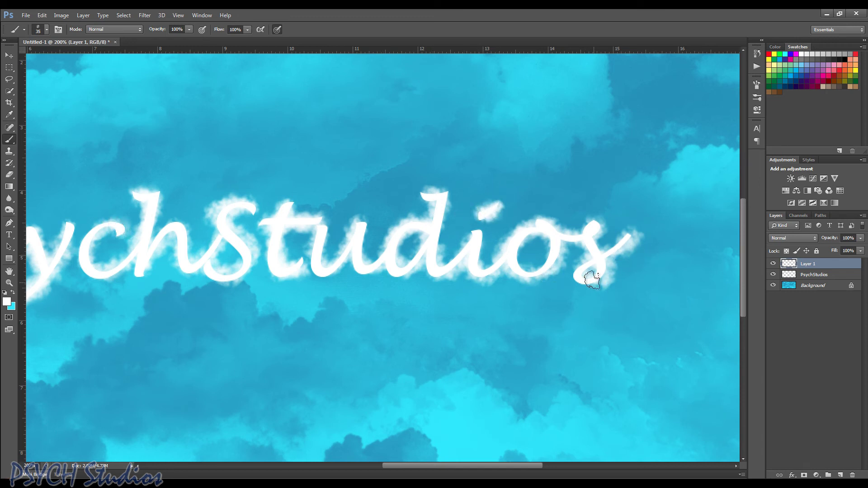
{"action": "left_click_drag", "start_coordinate": [581, 271], "coordinate": [586, 285]}
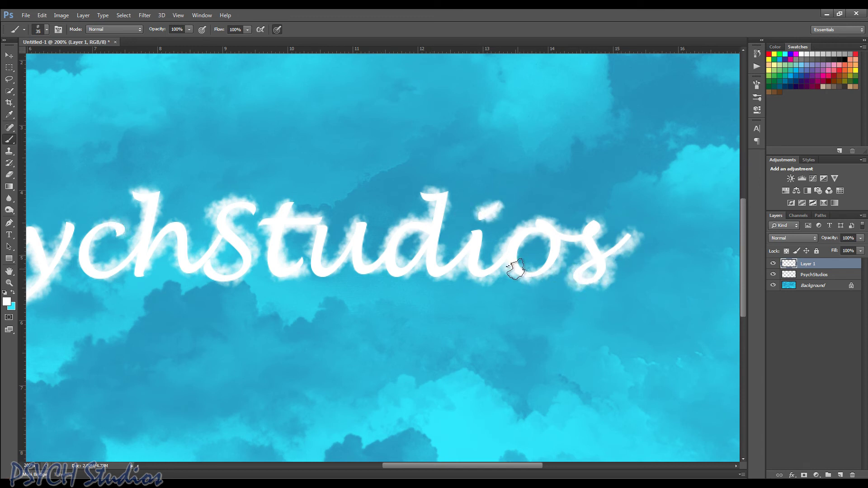
Scroll back and repaint clouds over the h, c, y, s and the stem of the P
{"action": "left_click_drag", "start_coordinate": [479, 467], "coordinate": [445, 474]}
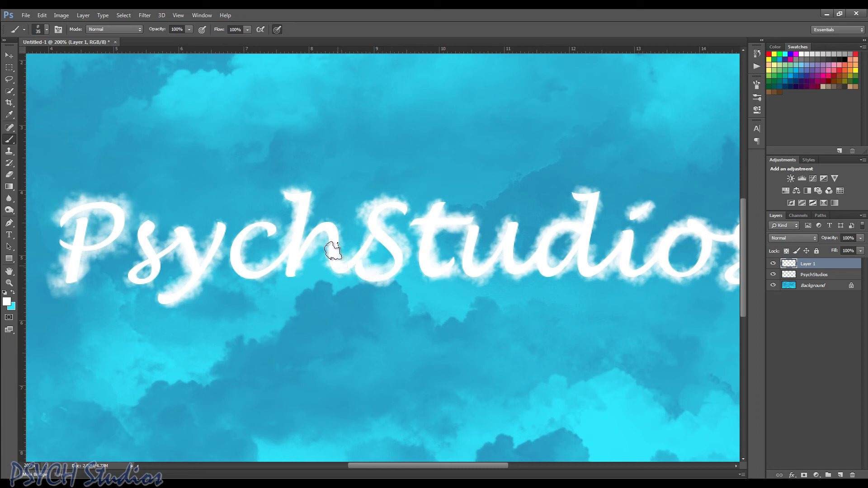
{"action": "mouse_move", "coordinate": [334, 248]}
{"action": "left_mouse_down"}
{"action": "mouse_move", "coordinate": [332, 229]}
{"action": "mouse_move", "coordinate": [318, 227]}
{"action": "mouse_move", "coordinate": [291, 270]}
{"action": "mouse_move", "coordinate": [273, 263]}
{"action": "mouse_move", "coordinate": [246, 273]}
{"action": "mouse_move", "coordinate": [233, 252]}
{"action": "mouse_move", "coordinate": [252, 228]}
{"action": "left_mouse_up"}
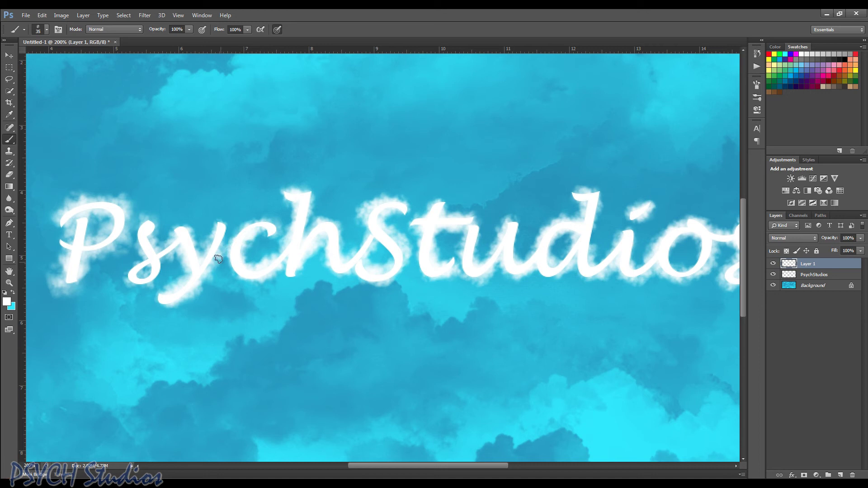
{"action": "mouse_move", "coordinate": [215, 252]}
{"action": "left_mouse_down"}
{"action": "mouse_move", "coordinate": [221, 226]}
{"action": "mouse_move", "coordinate": [217, 251]}
{"action": "left_mouse_up"}
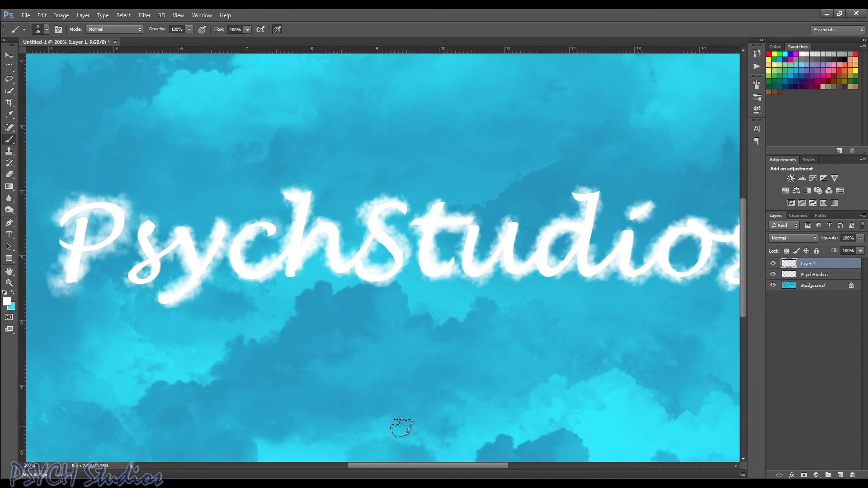
{"action": "left_click_drag", "start_coordinate": [383, 466], "coordinate": [352, 465]}
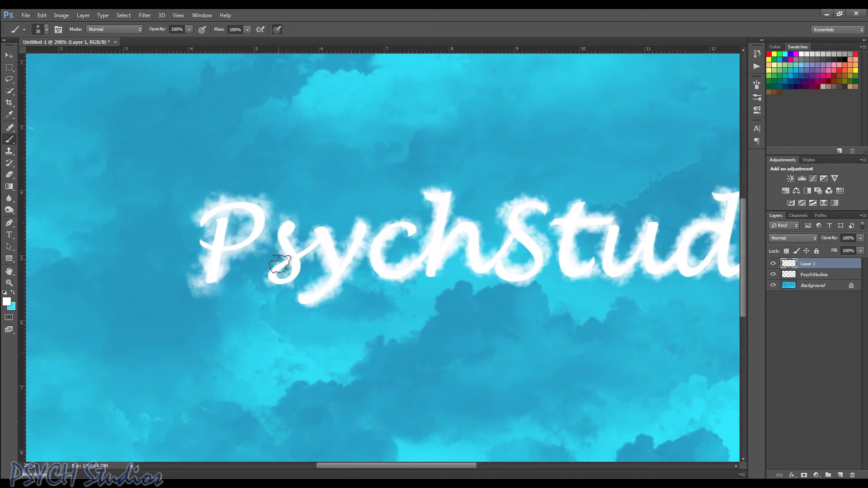
{"action": "mouse_move", "coordinate": [281, 265]}
{"action": "left_mouse_down"}
{"action": "mouse_move", "coordinate": [270, 279]}
{"action": "mouse_move", "coordinate": [286, 281]}
{"action": "mouse_move", "coordinate": [298, 270]}
{"action": "mouse_move", "coordinate": [283, 226]}
{"action": "left_mouse_up"}
{"action": "mouse_move", "coordinate": [234, 256]}
{"action": "left_mouse_down"}
{"action": "mouse_move", "coordinate": [227, 248]}
{"action": "mouse_move", "coordinate": [218, 283]}
{"action": "left_mouse_up"}
View the image at 100% and hide the original PsychStudios text layer
{"action": "left_click", "coordinate": [8, 284]}
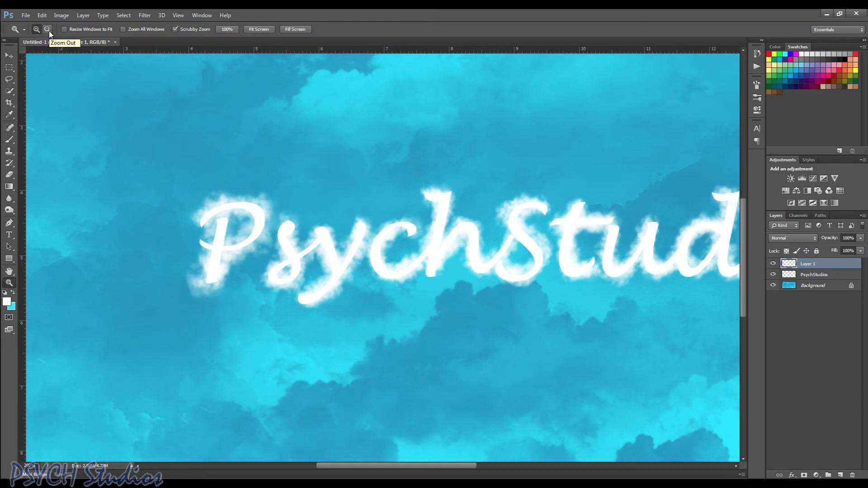
{"action": "left_click", "coordinate": [222, 30]}
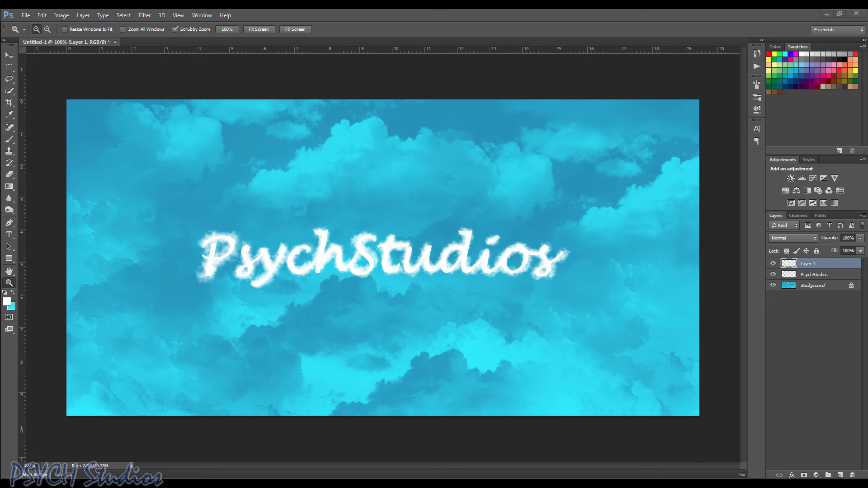
{"action": "left_click", "coordinate": [775, 279]}
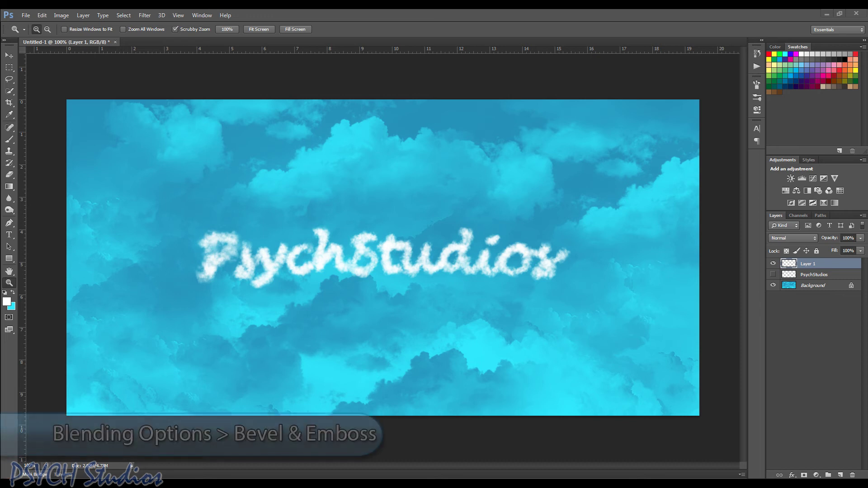
Enable Bevel & Emboss on Layer 1 and show its settings, moving the Layer Style dialog off the lettering
{"action": "double_click", "coordinate": [827, 266]}
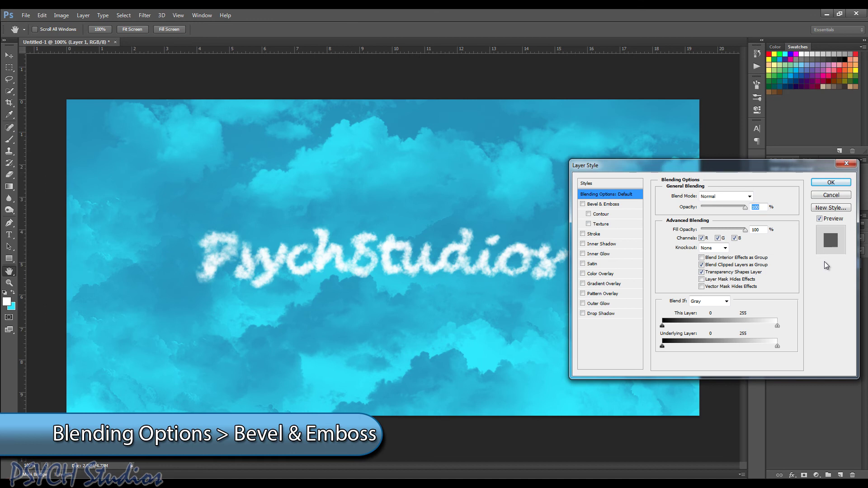
{"action": "left_click", "coordinate": [583, 203]}
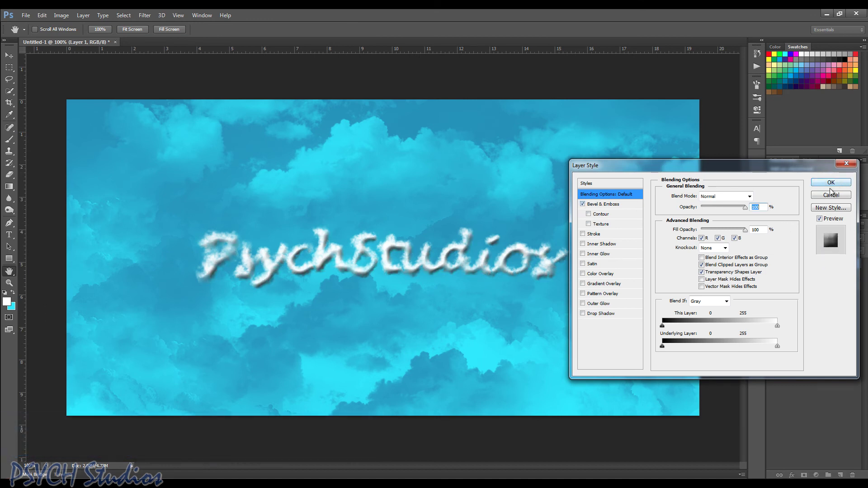
{"action": "left_click_drag", "start_coordinate": [805, 167], "coordinate": [680, 156]}
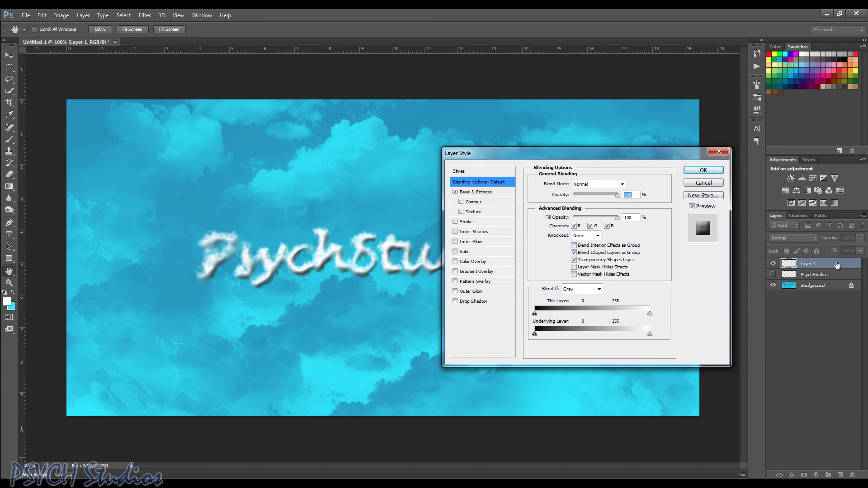
{"action": "left_click_drag", "start_coordinate": [566, 159], "coordinate": [701, 156]}
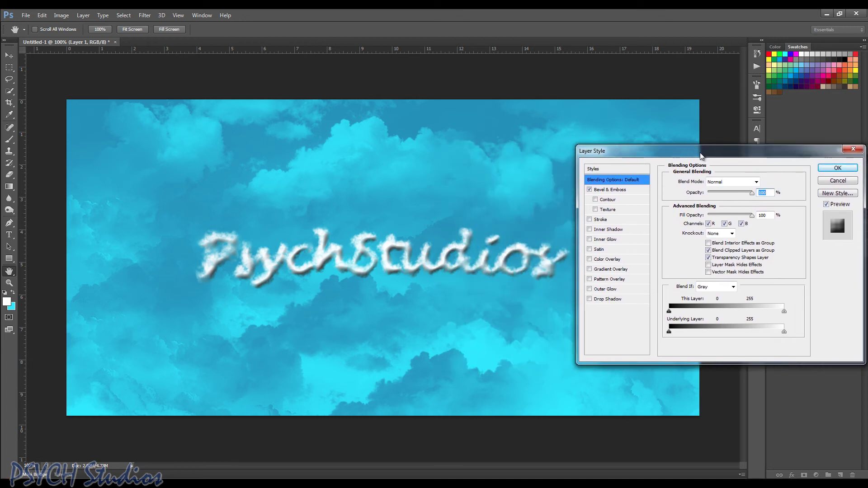
{"action": "left_click", "coordinate": [611, 192]}
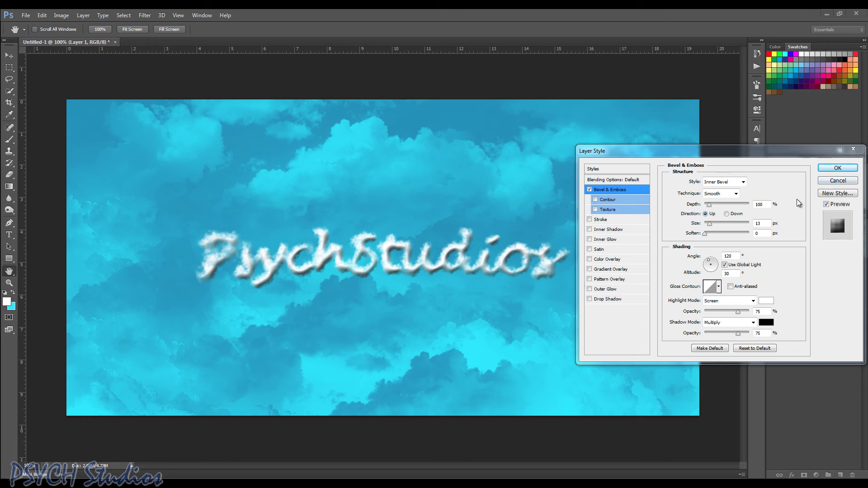
Set the bevel to 460% depth, 2 px size, 4 px soften and 74% shadow opacity
{"action": "left_click", "coordinate": [762, 204]}
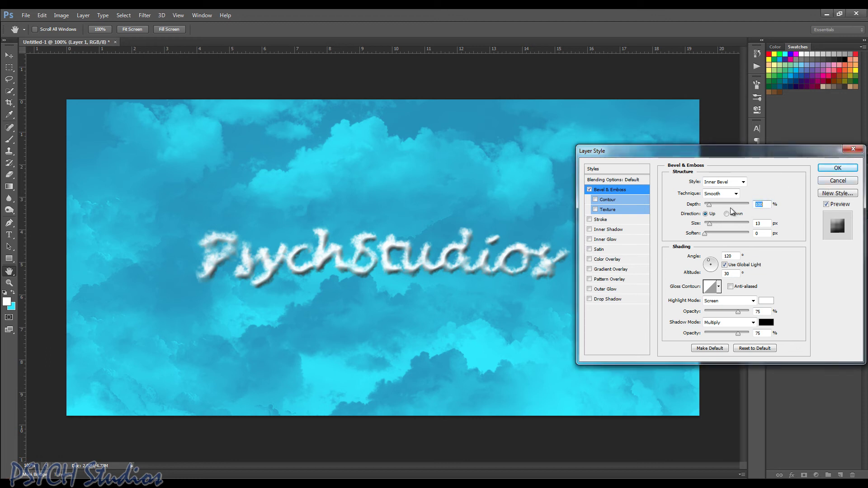
{"action": "type", "text": "460"}
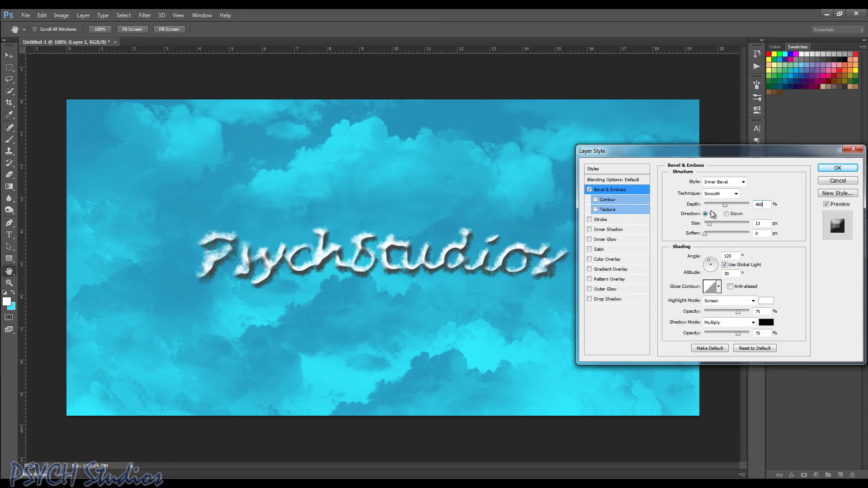
{"action": "key", "text": "Tab"}
{"action": "type", "text": "2"}
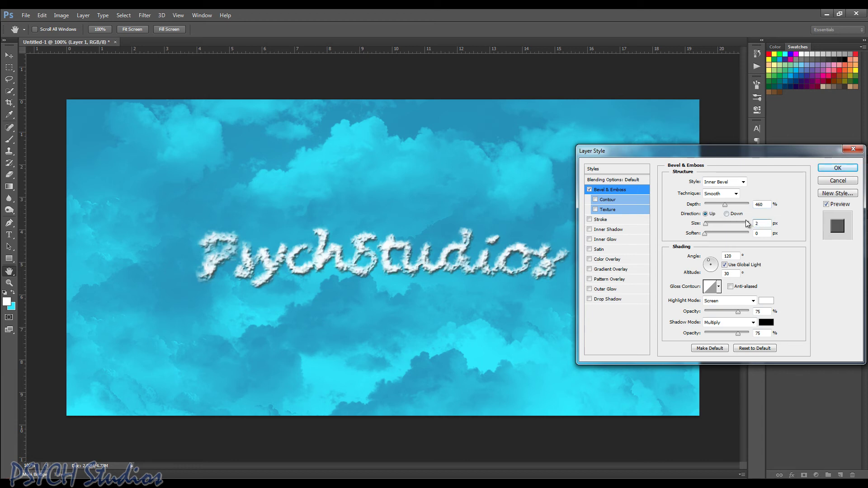
{"action": "key", "text": "Tab"}
{"action": "type", "text": "4"}
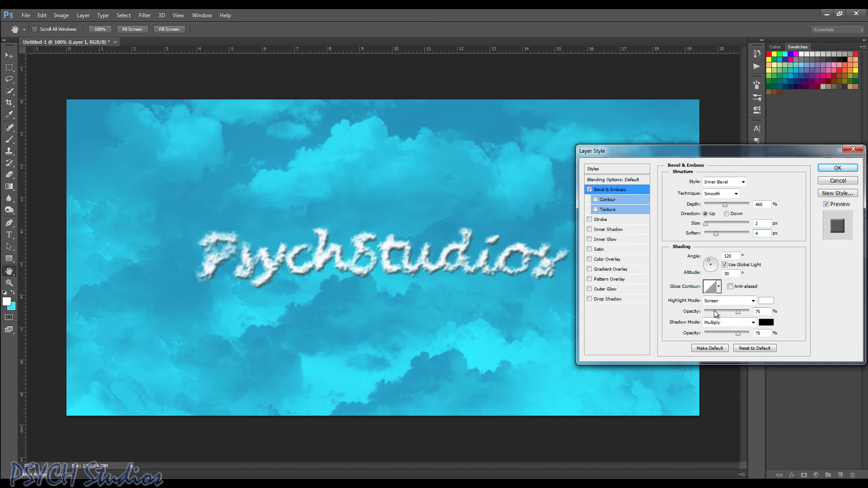
{"action": "left_click", "coordinate": [763, 333]}
{"action": "key", "text": "Down"}
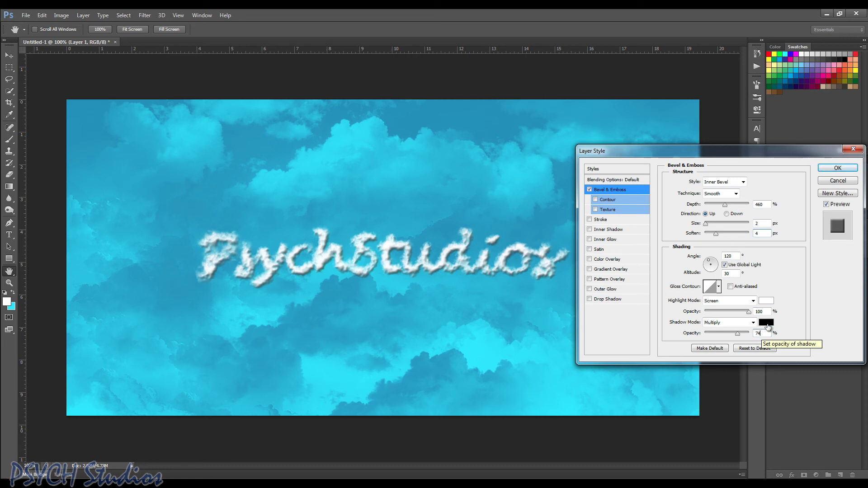
Change the bevel shadow colour to sky blue #089fc2
{"action": "left_click", "coordinate": [768, 325]}
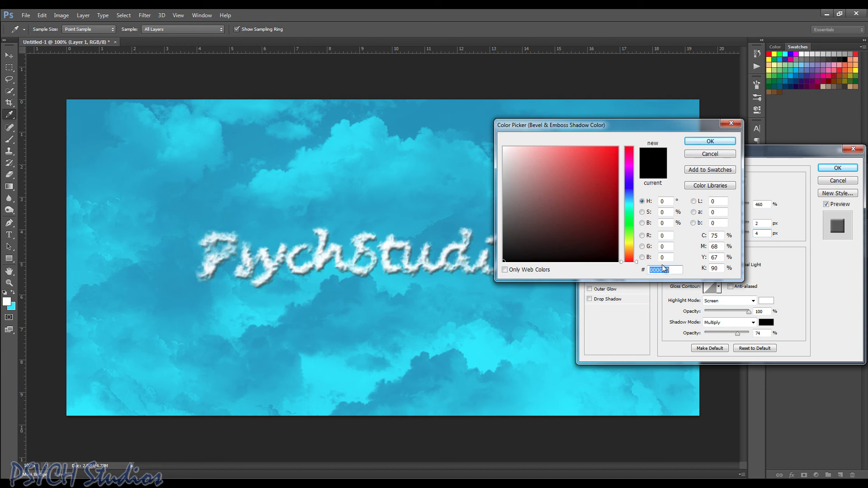
{"action": "type", "text": "089"}
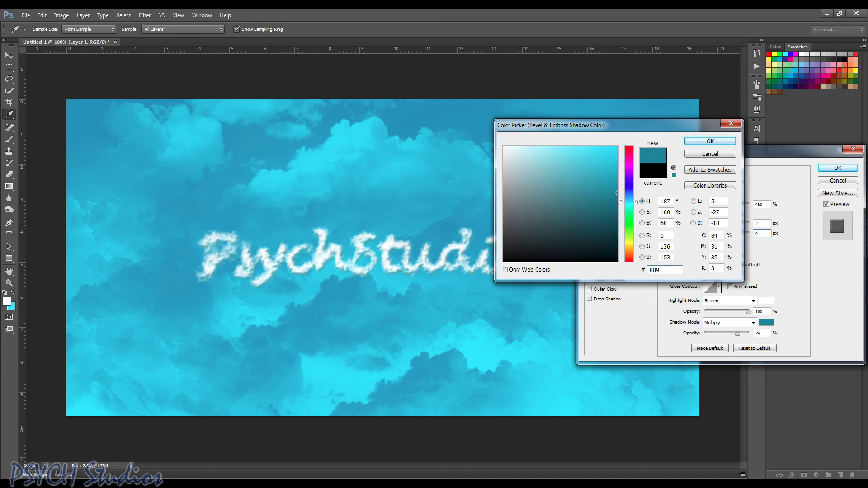
{"action": "type", "text": "f"}
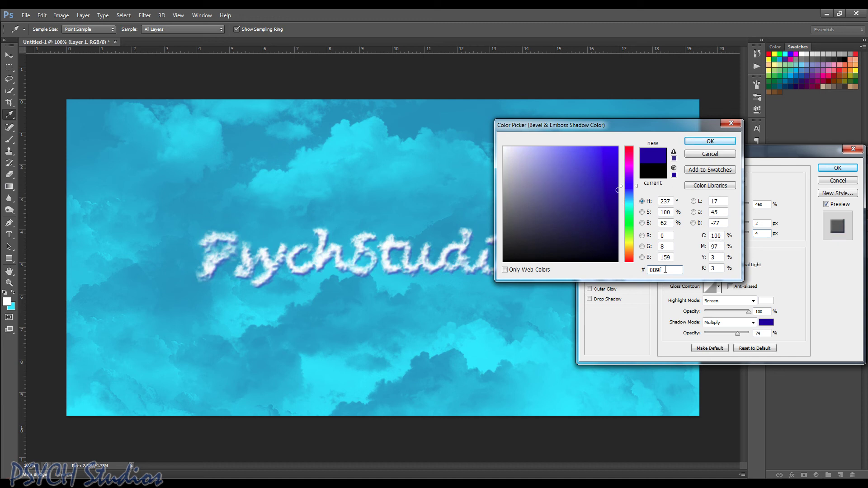
{"action": "type", "text": "c2"}
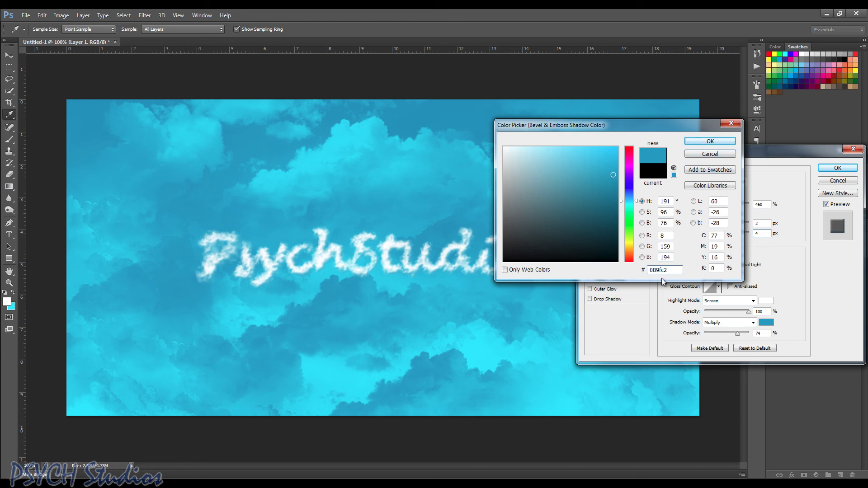
{"action": "left_click", "coordinate": [709, 141]}
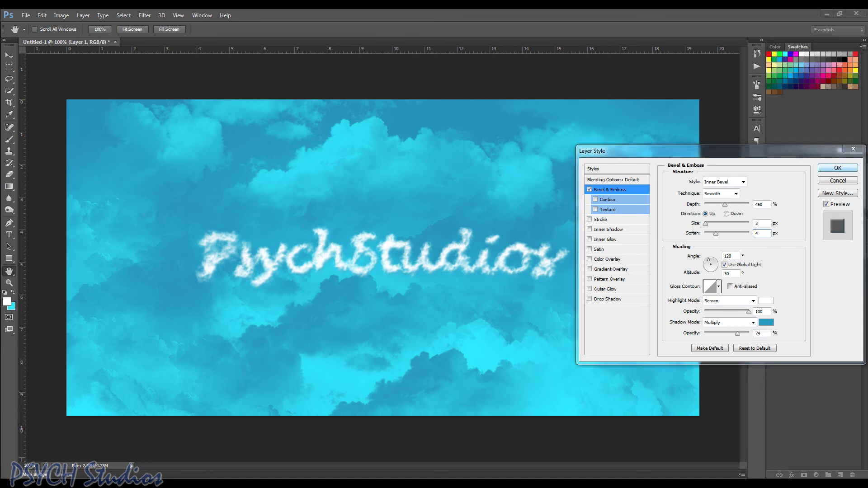
Confirm the Layer Style, then flatten to one Background layer, discarding the hidden text layer
{"action": "left_click", "coordinate": [839, 168]}
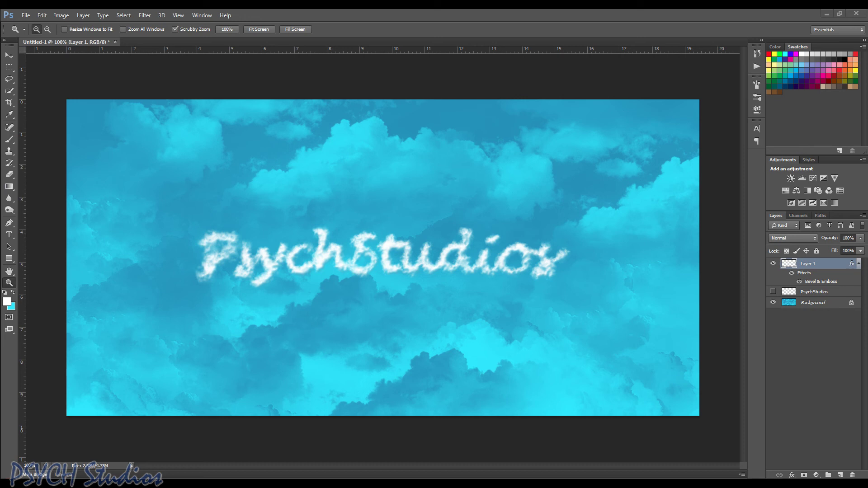
{"action": "right_click", "coordinate": [826, 266]}
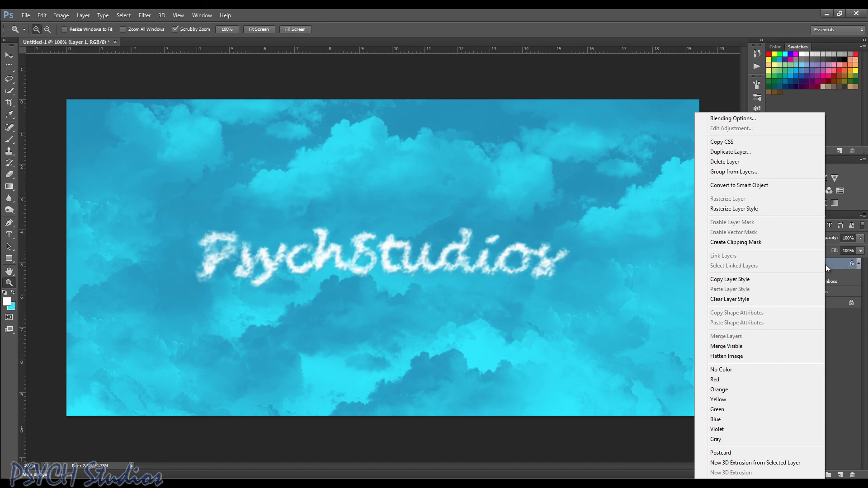
{"action": "left_click", "coordinate": [754, 356]}
{"action": "left_click", "coordinate": [411, 191]}
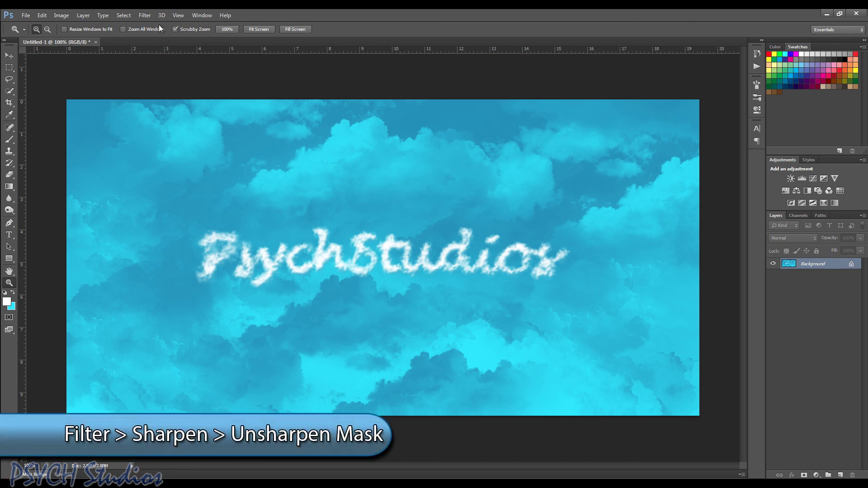
Apply Filter > Sharpen > Unsharp Mask with Amount 75%, Radius 1.0 px, Threshold 0
{"action": "left_click", "coordinate": [144, 16]}
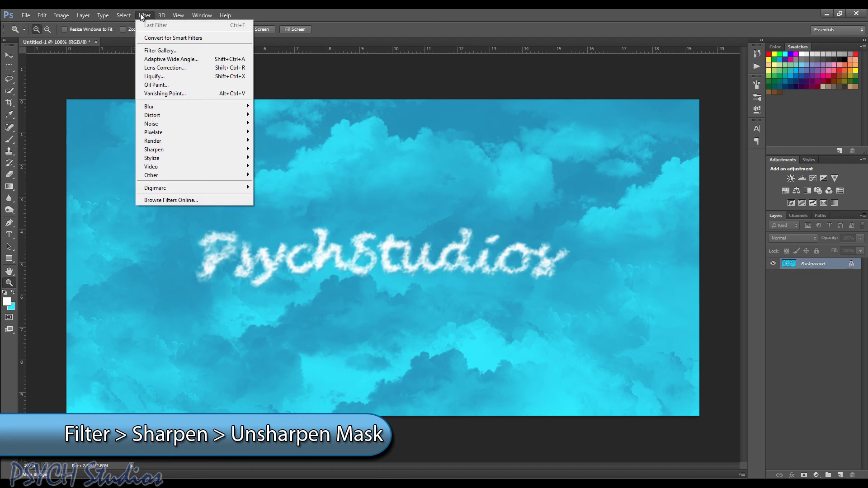
{"action": "mouse_move", "coordinate": [184, 149]}
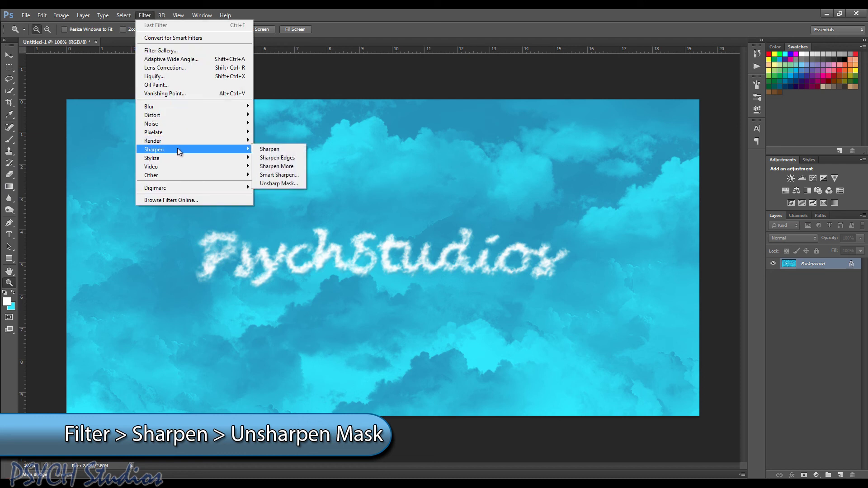
{"action": "left_click", "coordinate": [291, 183]}
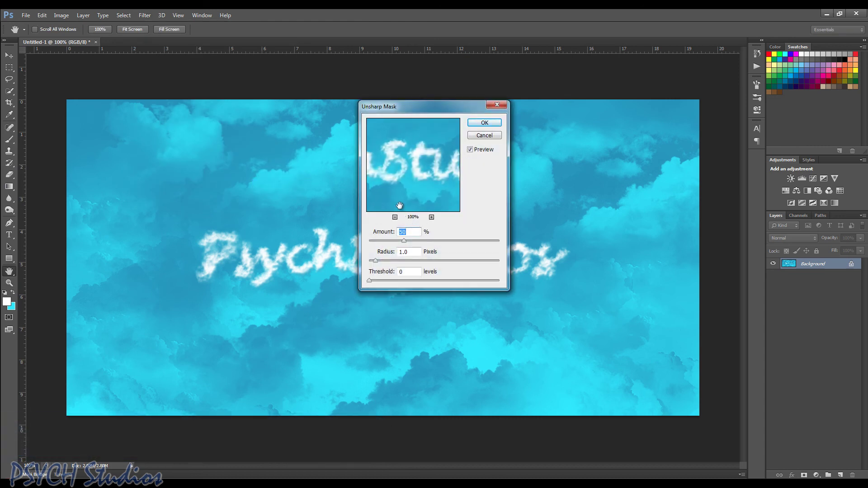
{"action": "type", "text": "75"}
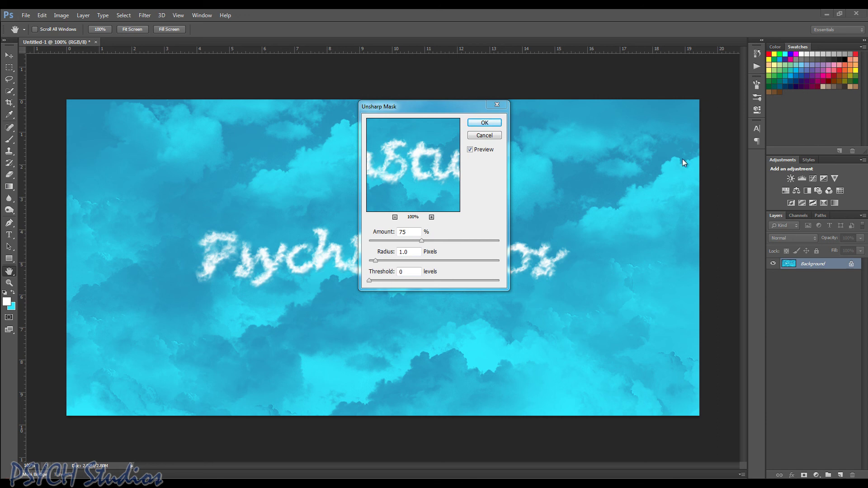
{"action": "left_click", "coordinate": [483, 126]}
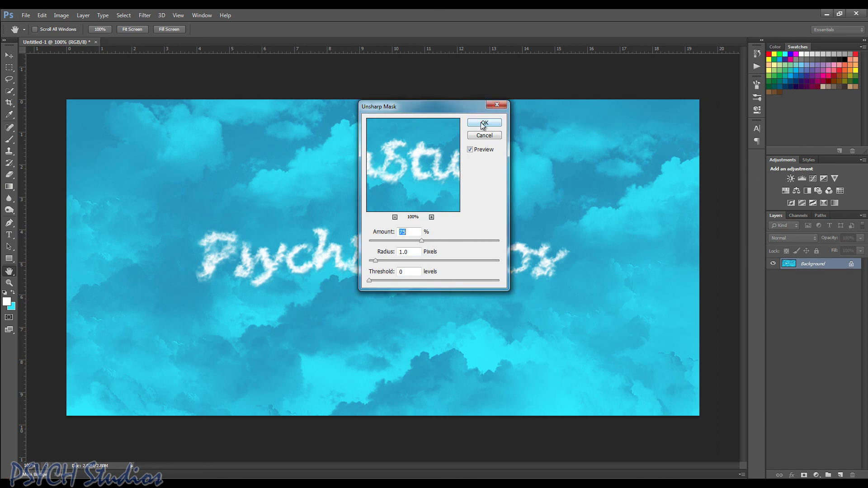
{"action": "left_click", "coordinate": [483, 126]}
{"action": "key", "text": "z"}
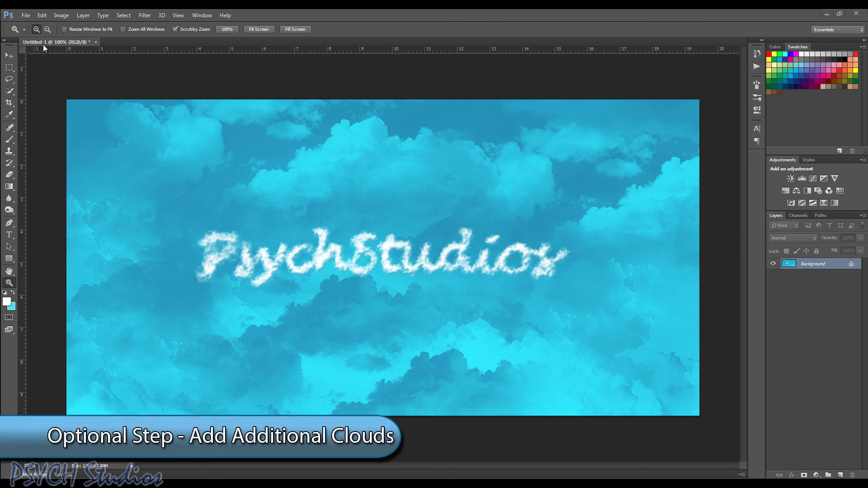
With the 676 px cloud brush, stamp clouds at the lower right, lower left, bottom centre and upper left
{"action": "left_click", "coordinate": [10, 139]}
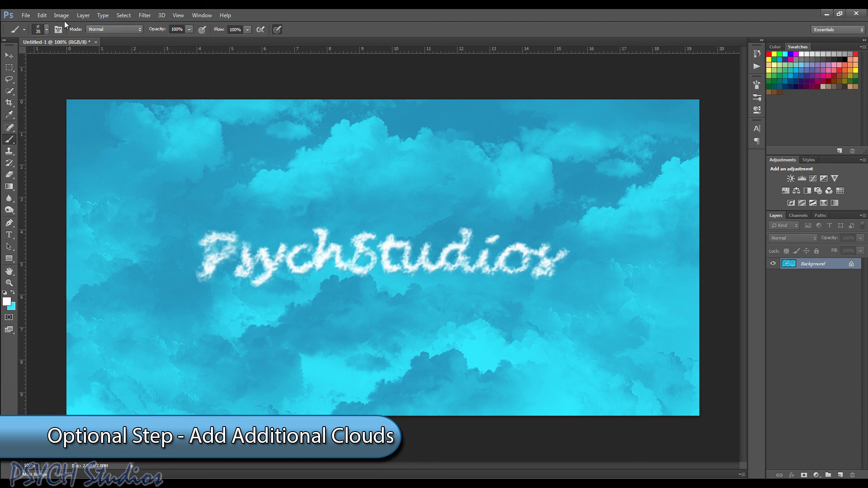
{"action": "left_click", "coordinate": [47, 29]}
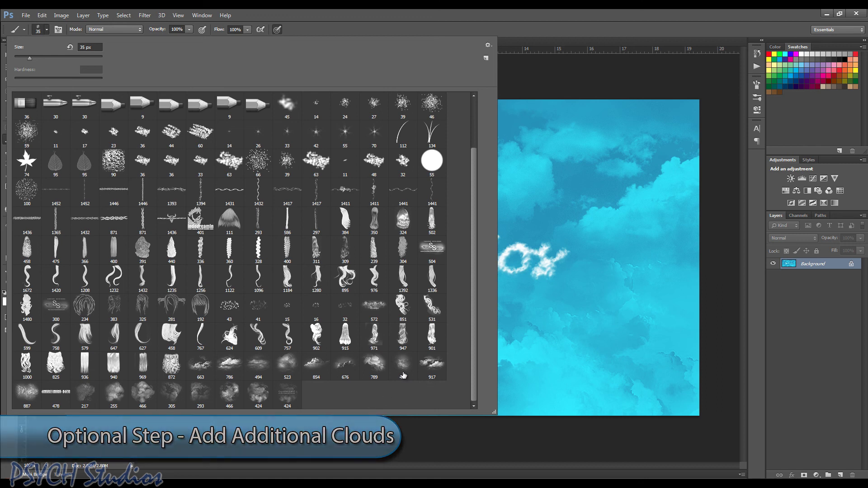
{"action": "left_click", "coordinate": [350, 368]}
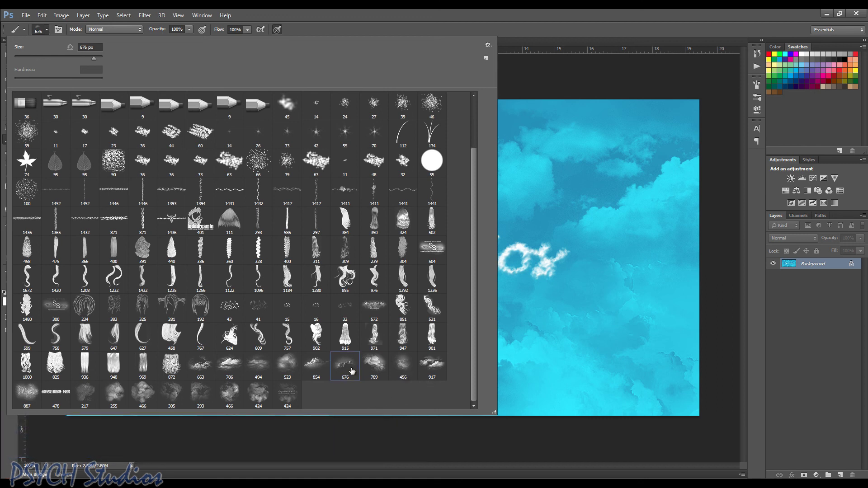
{"action": "left_click", "coordinate": [530, 71]}
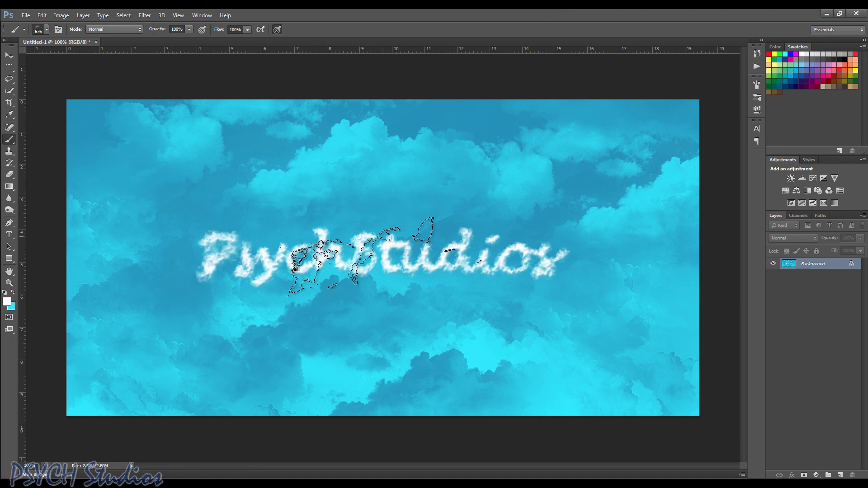
{"action": "left_click", "coordinate": [619, 375]}
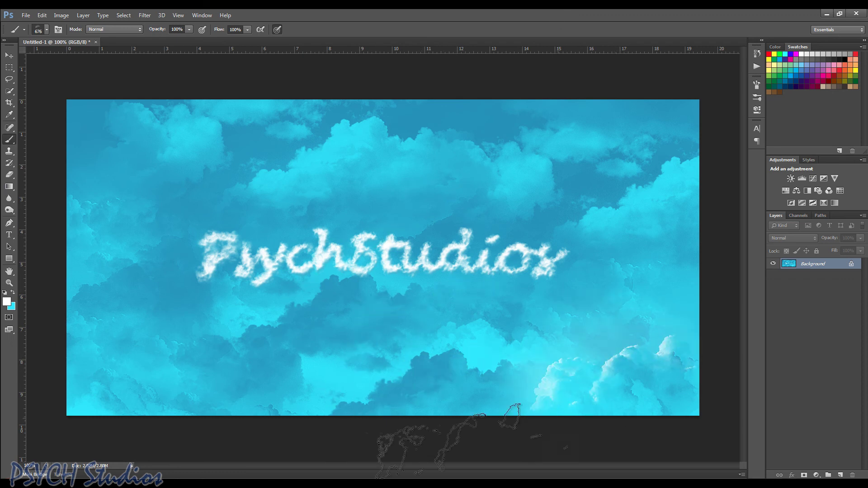
{"action": "left_click", "coordinate": [188, 366]}
{"action": "left_click", "coordinate": [374, 325]}
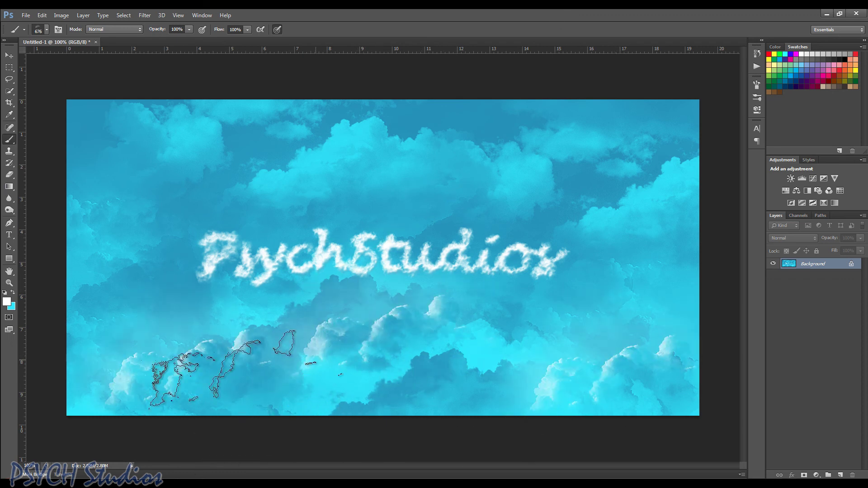
{"action": "left_click", "coordinate": [131, 156]}
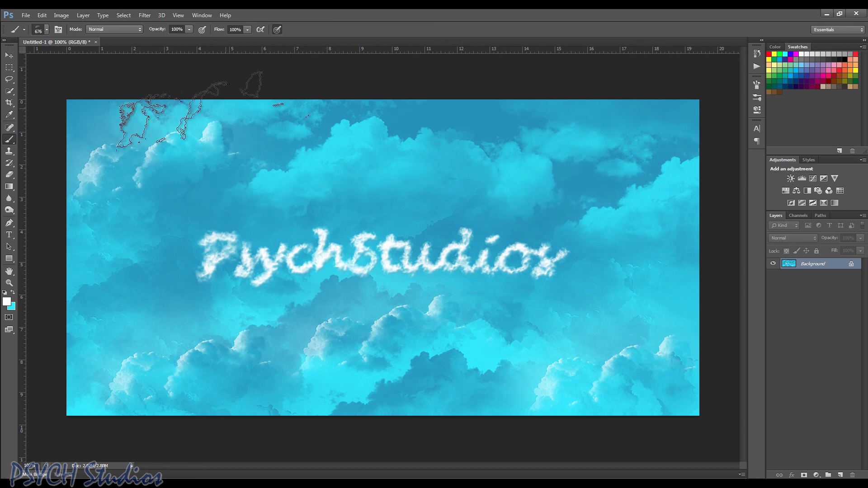
Switch to a different cloud brush tip and set its size to 5000 px
{"action": "left_click", "coordinate": [46, 29]}
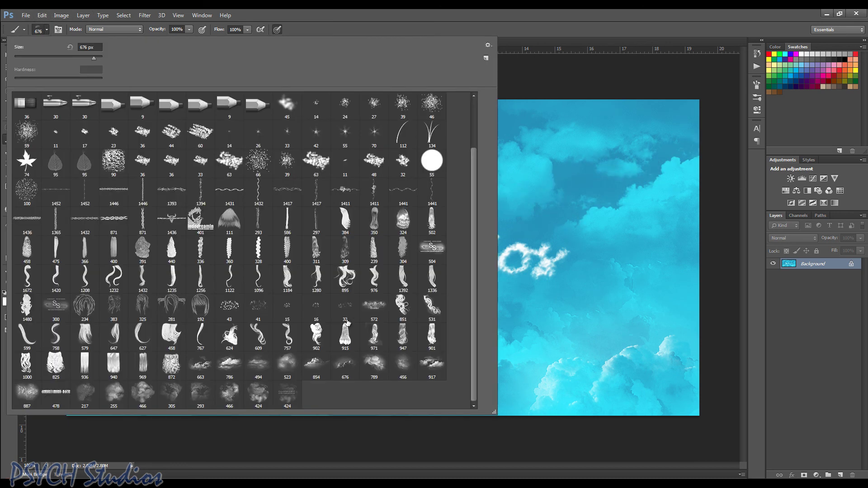
{"action": "double_click", "coordinate": [345, 371]}
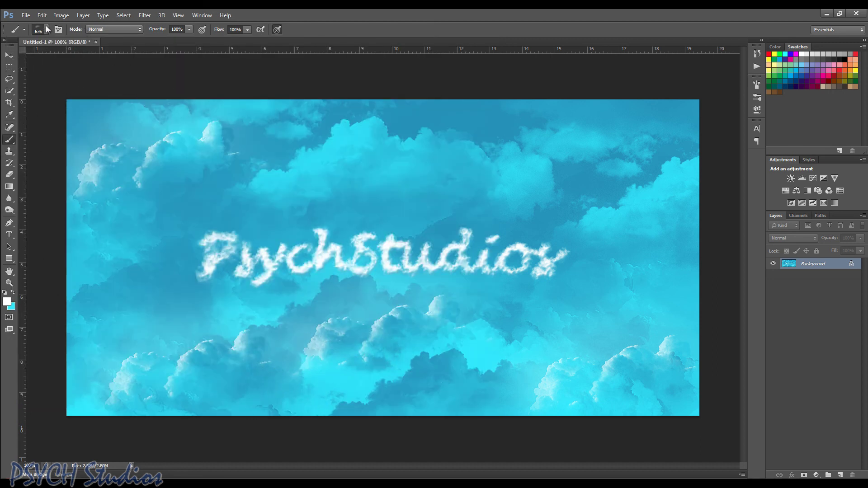
{"action": "left_click", "coordinate": [47, 30]}
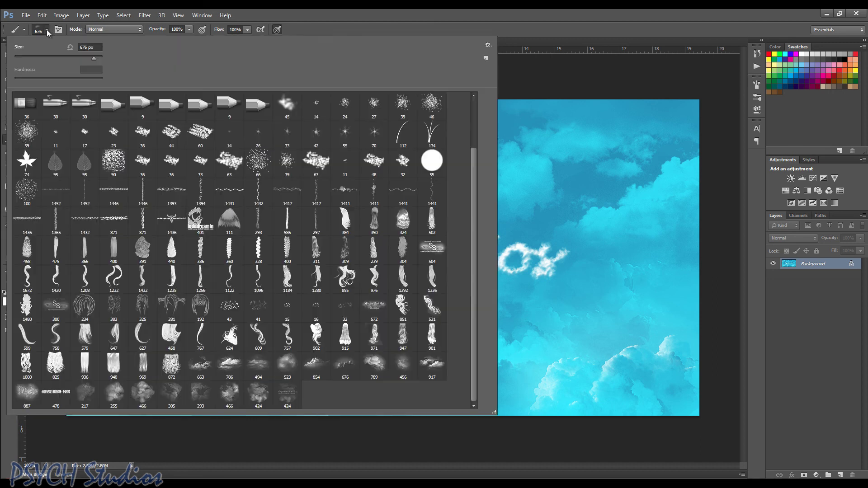
{"action": "left_click_drag", "start_coordinate": [93, 57], "coordinate": [19, 58]}
{"action": "left_click_drag", "start_coordinate": [86, 60], "coordinate": [185, 66]}
{"action": "left_click", "coordinate": [504, 29]}
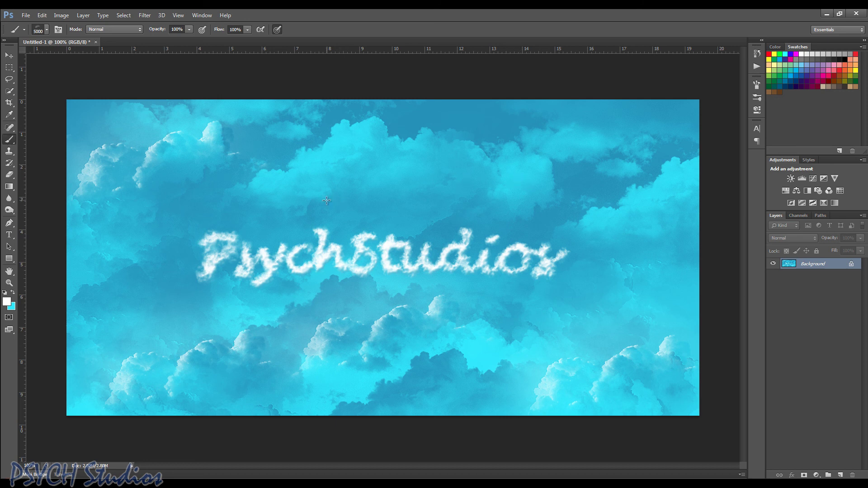
Set the cloud brush to 125 px and dab small puffs in the lower sky, on the right, and above the P
{"action": "left_click", "coordinate": [47, 30]}
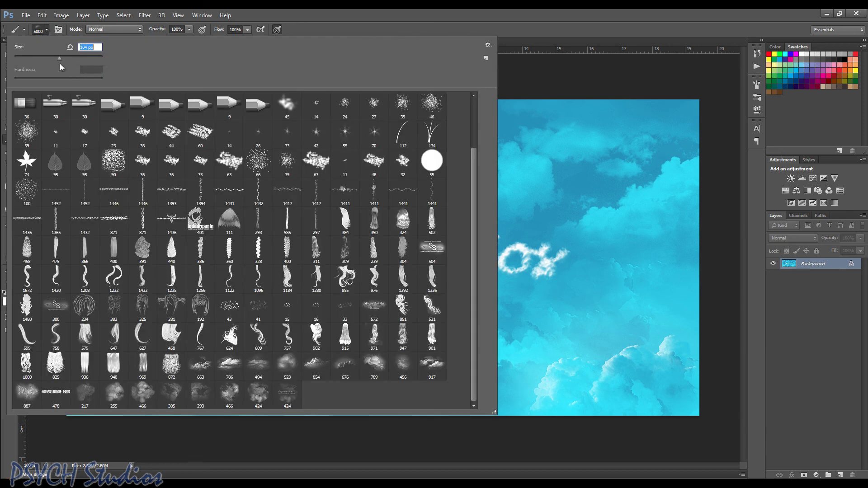
{"action": "type", "text": "125"}
{"action": "key", "text": "Return"}
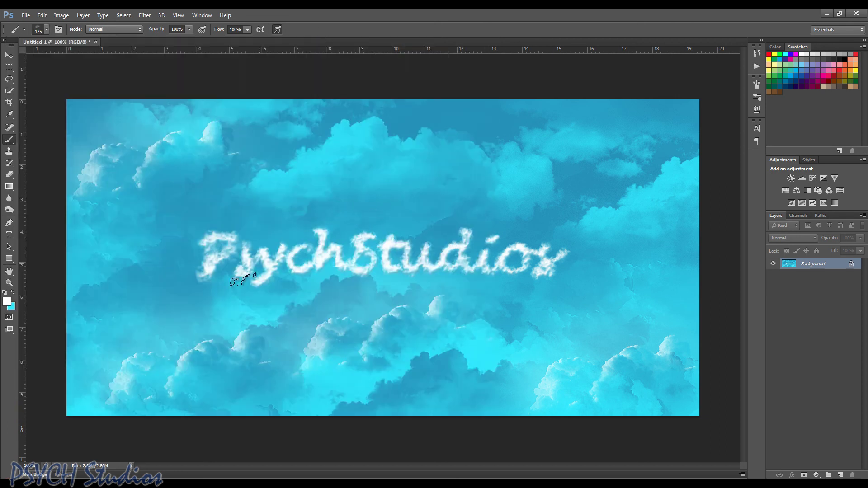
{"action": "left_click", "coordinate": [162, 314]}
{"action": "left_click", "coordinate": [615, 294]}
{"action": "left_click", "coordinate": [589, 305]}
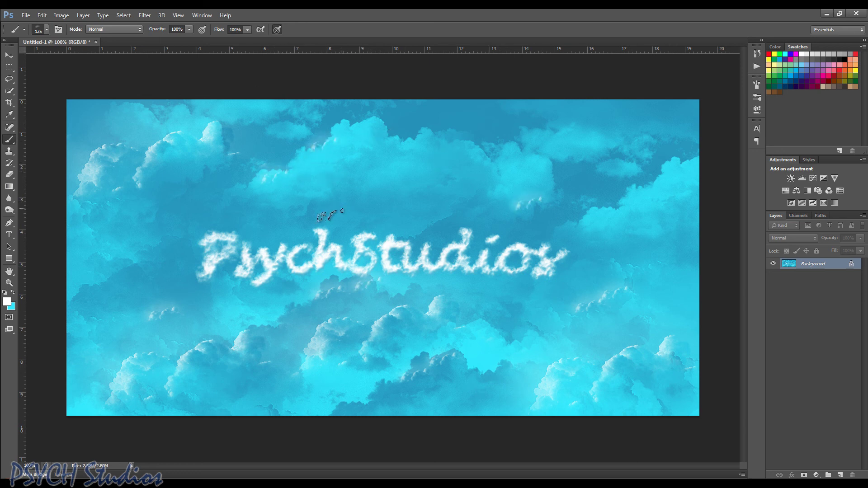
{"action": "left_click", "coordinate": [213, 162]}
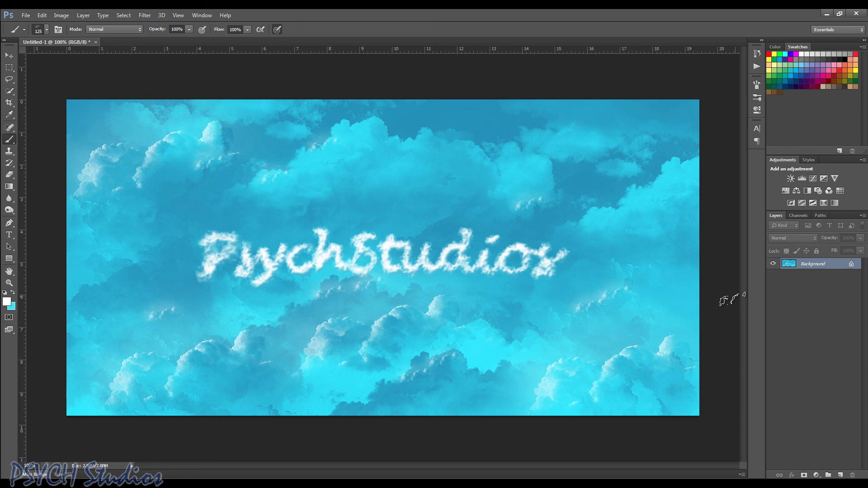